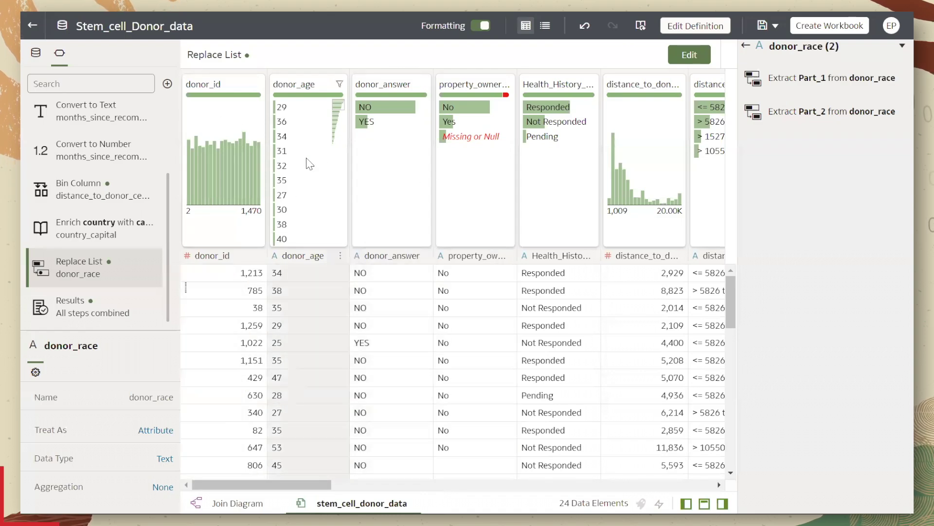
# Replace the missing or null values in the property_ownership column with "Unknown" and select that column
pyautogui.moveTo(309, 164)
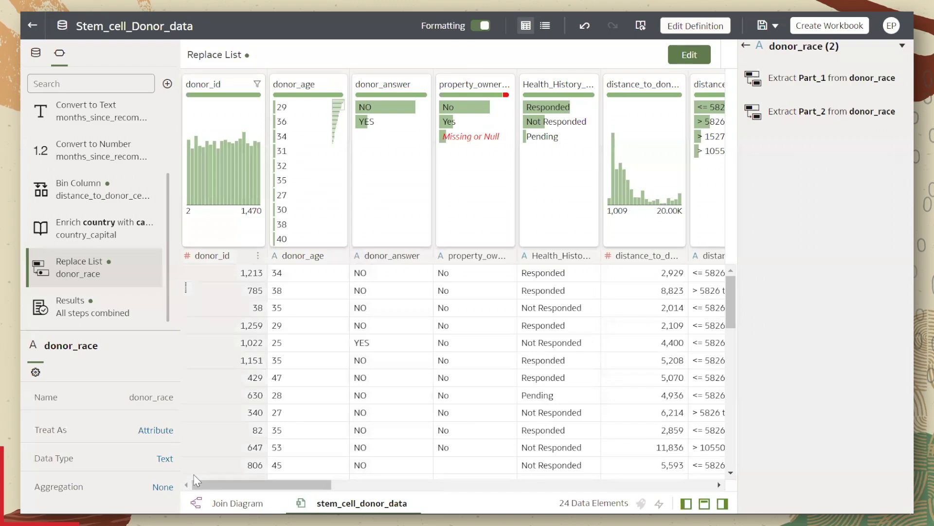
pyautogui.moveTo(208, 487); pyautogui.dragTo(239, 486)
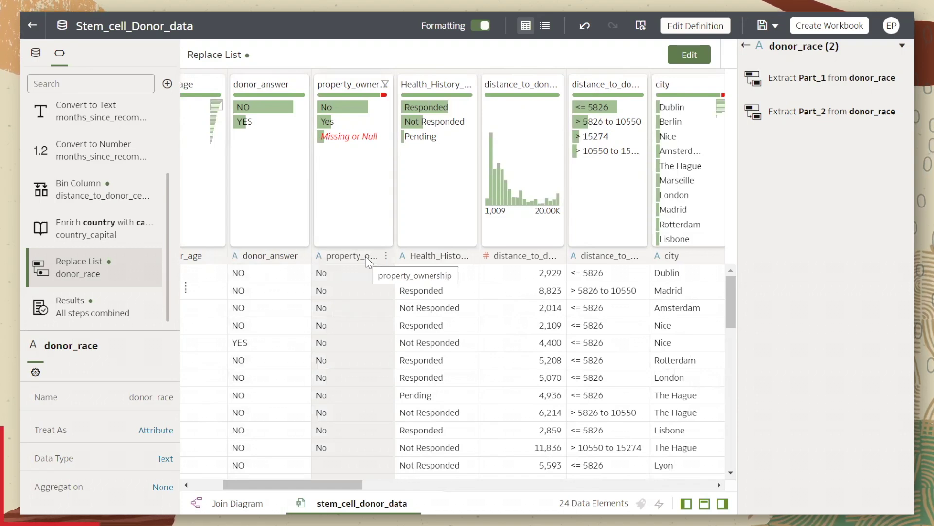
pyautogui.moveTo(339, 140)
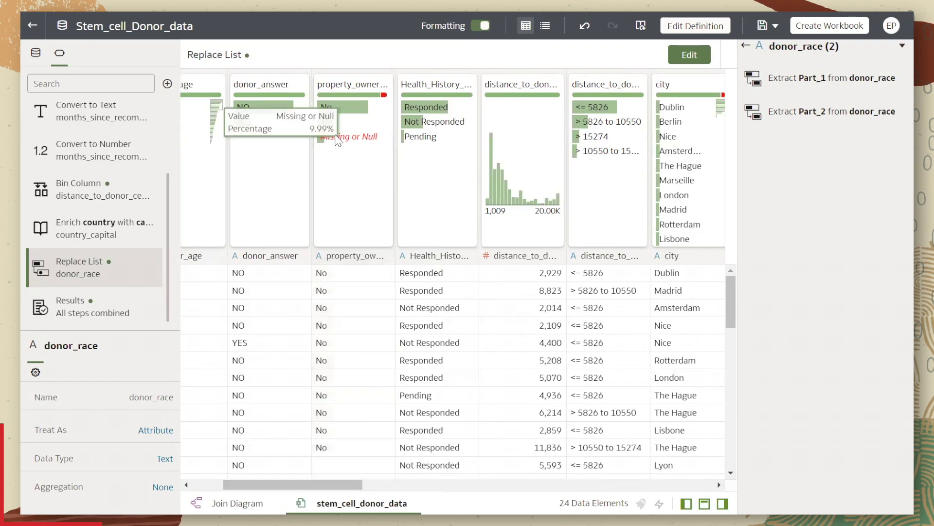
pyautogui.doubleClick(344, 138)
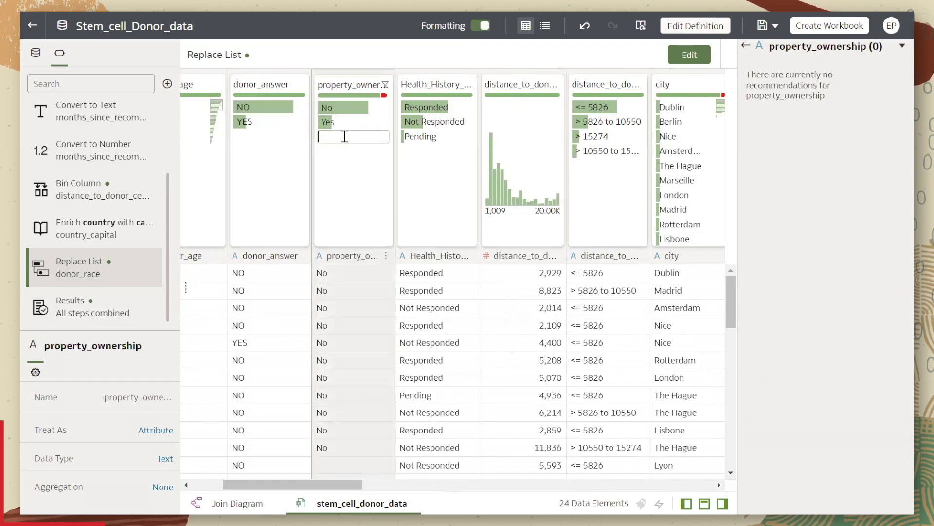
pyautogui.write('Unknow')
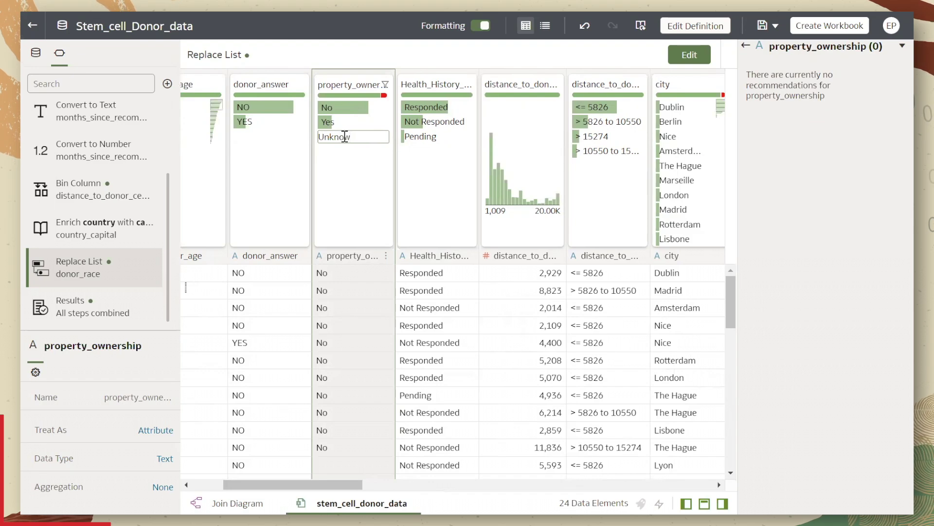
pyautogui.write('n')
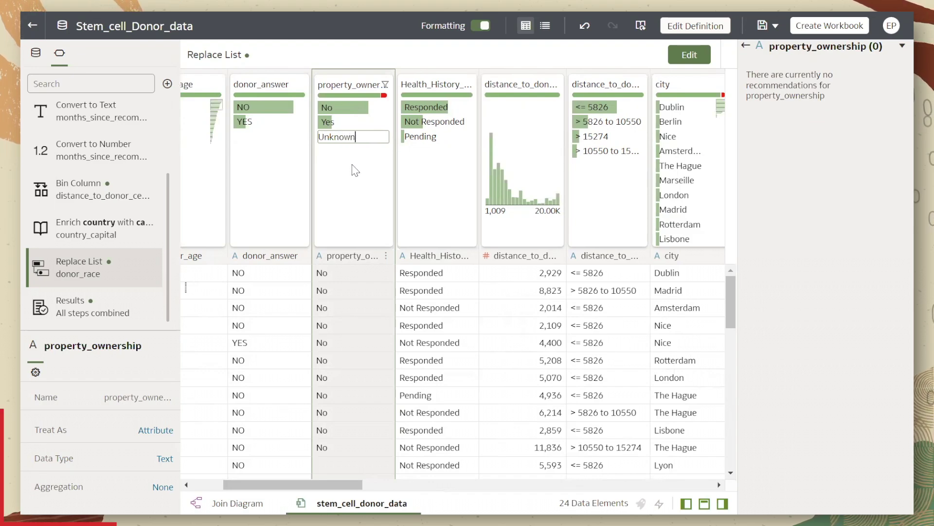
pyautogui.press('Return')
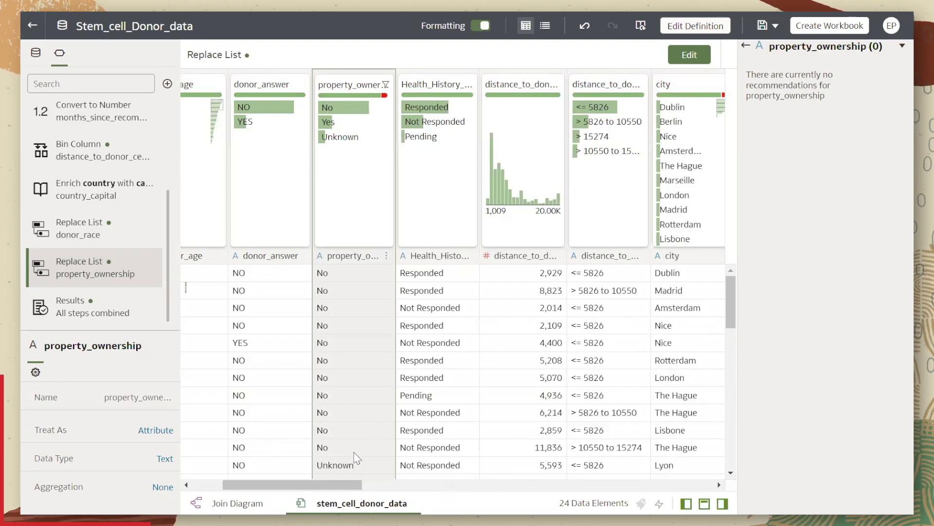
pyautogui.click(317, 465)
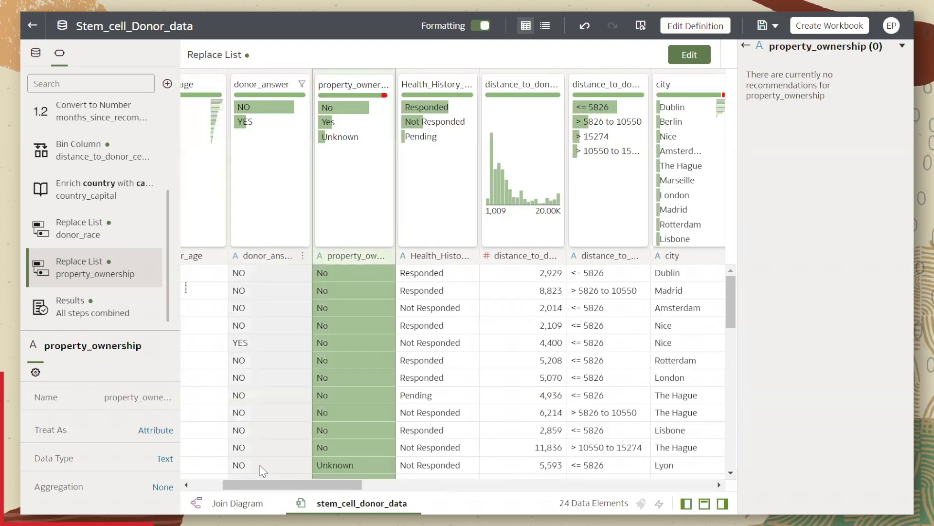
# Switch to the v2 Stem Cell Donor Analysis workbook and examine its summary figures, geographical donor map, and race and gender charts
pyautogui.hotkey('alt', 'Tab')
pyautogui.hotkey('alt', 'Tab')
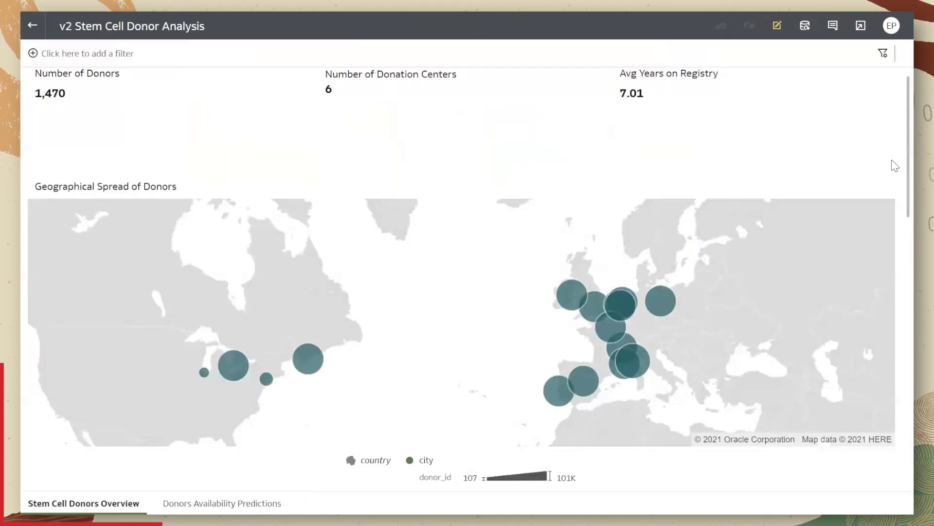
pyautogui.scroll(-1, 895, 166)
pyautogui.scroll(2, 895, 160)
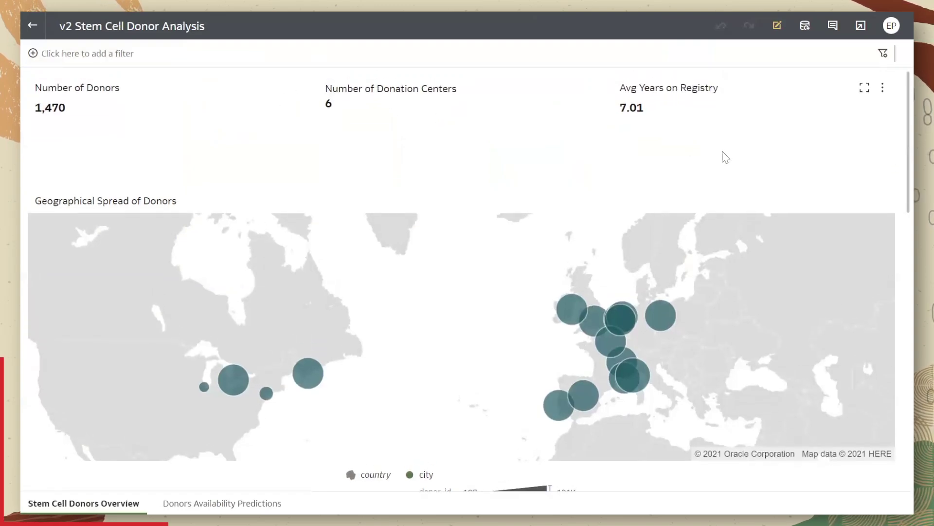
pyautogui.scroll(-3, 895, 128)
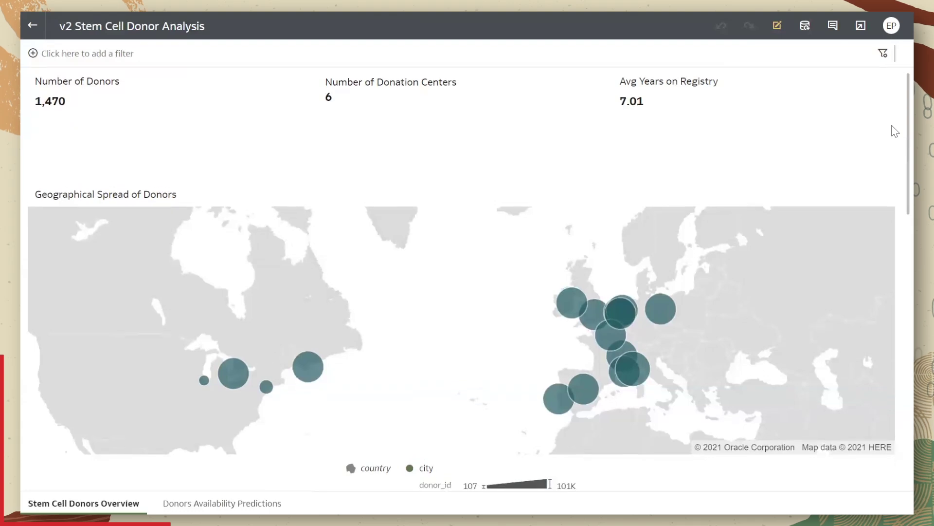
pyautogui.scroll(-2, 893, 155)
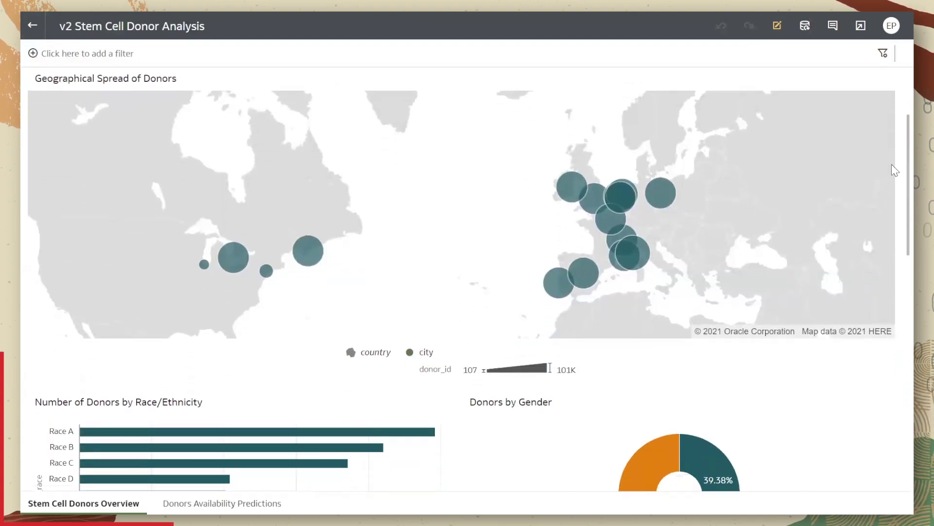
pyautogui.scroll(-4, 894, 173)
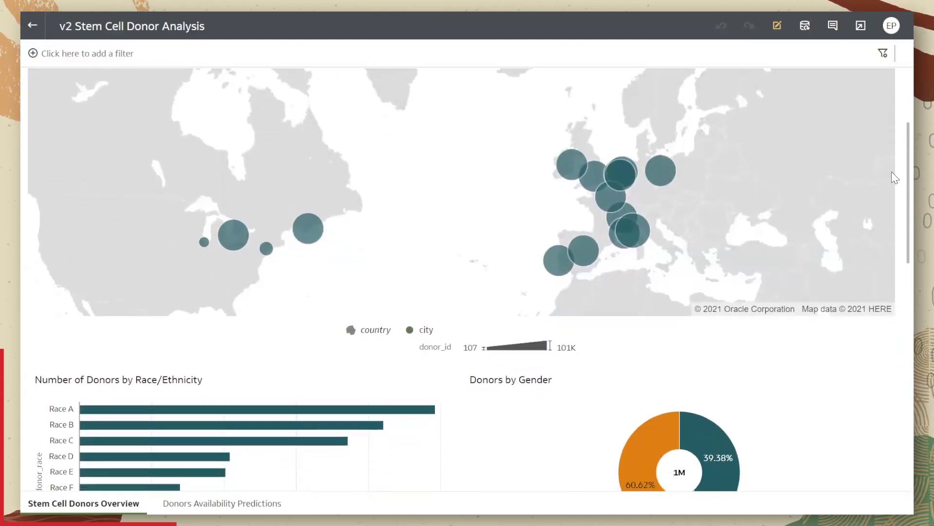
pyautogui.scroll(-8, 894, 206)
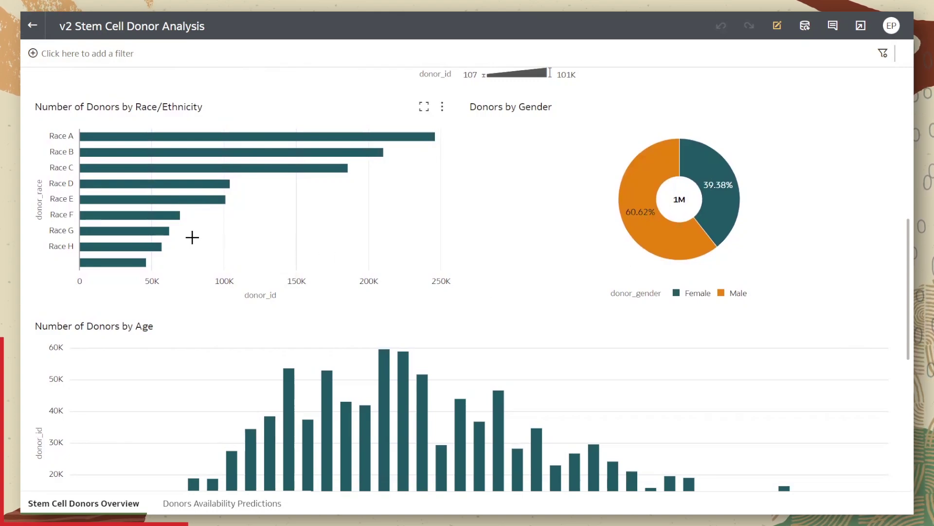
pyautogui.moveTo(156, 222)
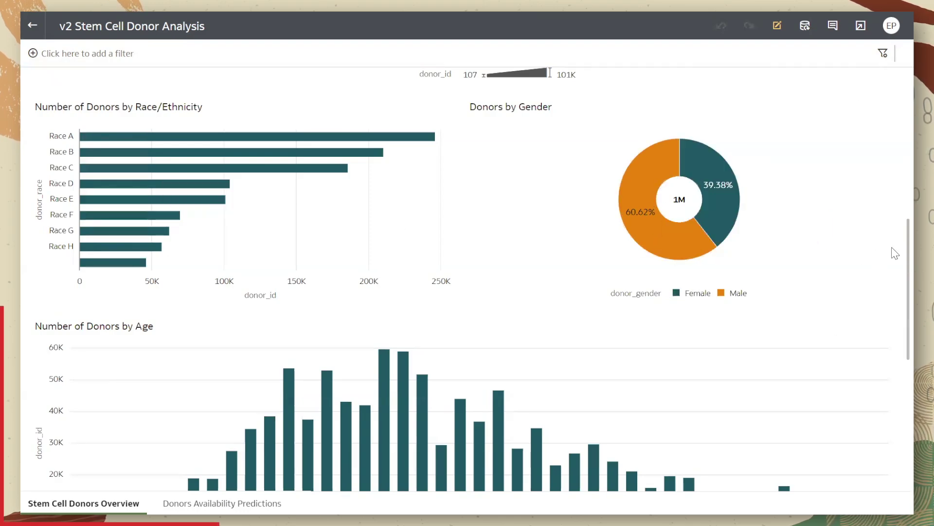
# Examine the workbook's charts for number of donors by age, donors that recommitted, and months since donors recommitted
pyautogui.scroll(-4, 895, 253)
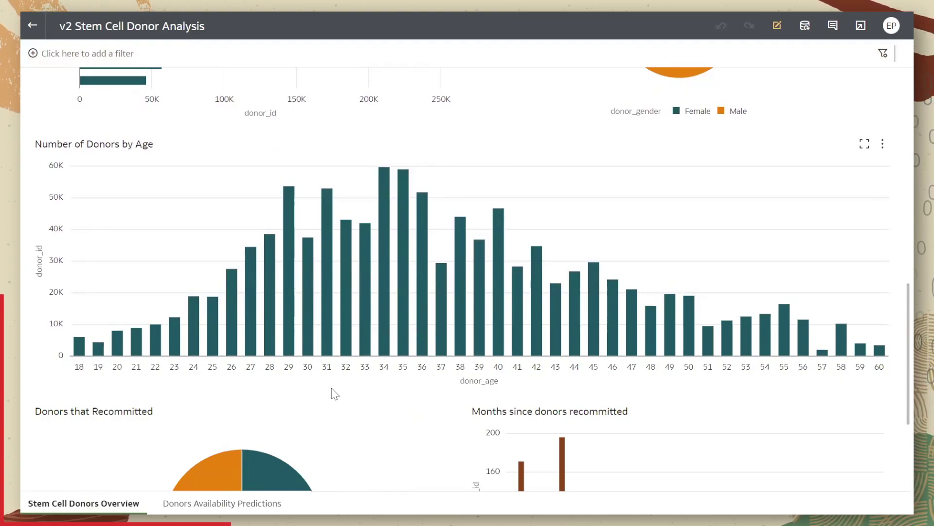
pyautogui.moveTo(343, 351)
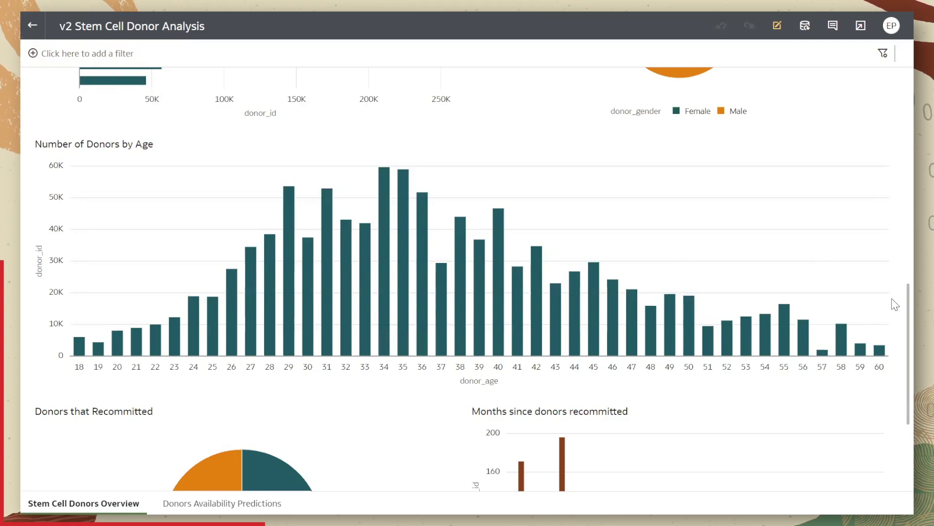
pyautogui.scroll(-2, 895, 304)
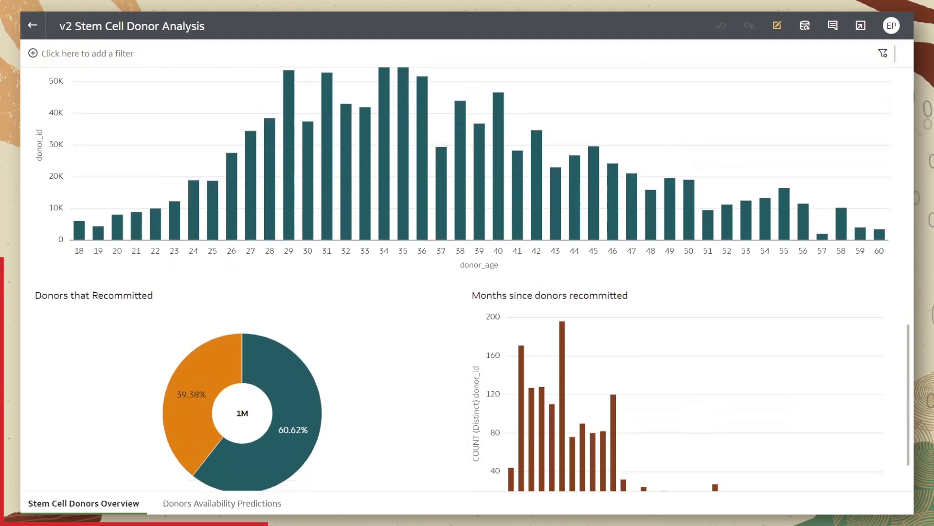
pyautogui.scroll(-1, 461, 280)
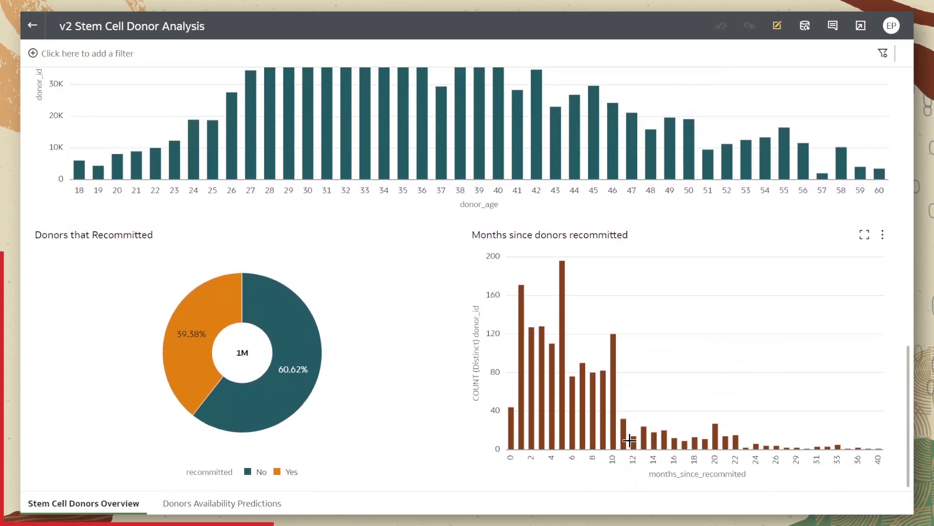
pyautogui.moveTo(634, 446)
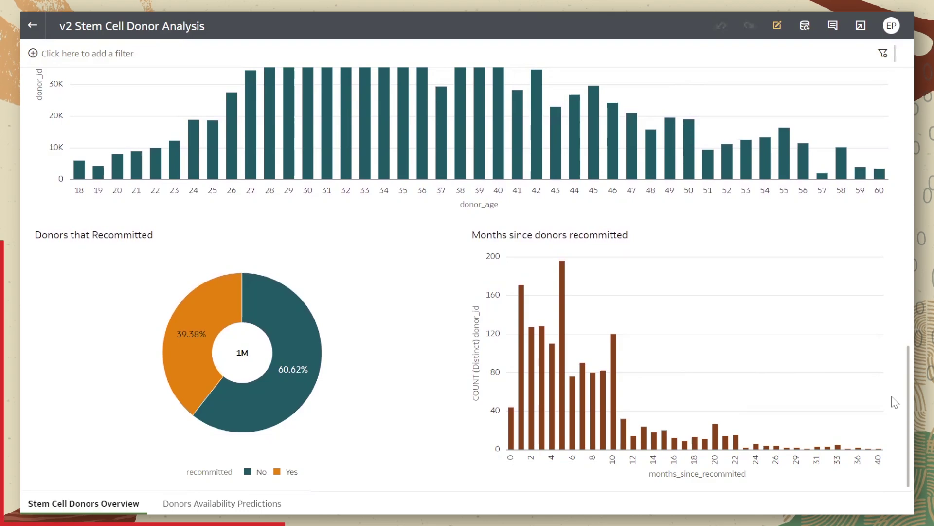
pyautogui.moveTo(892, 393); pyautogui.dragTo(892, 420)
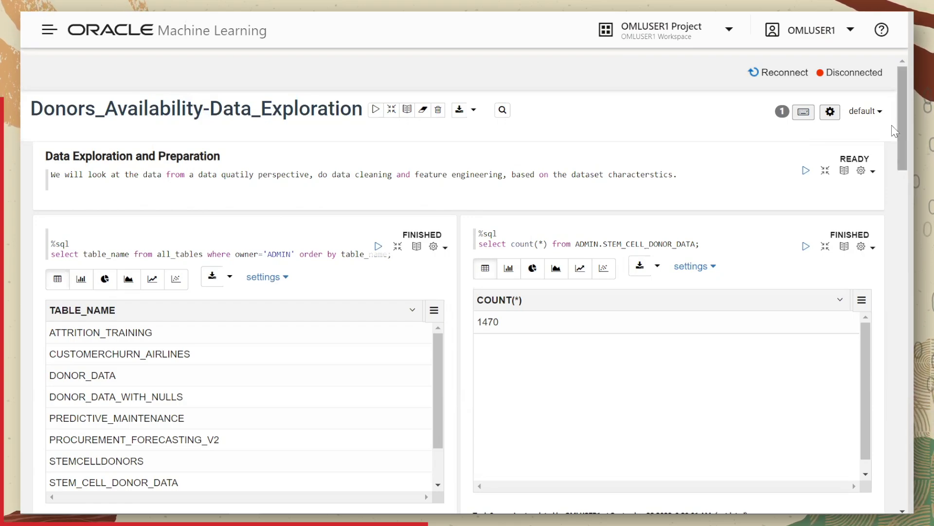
# Review the Donors_Availability-Data_Exploration notebook's table list, row count, sample donor rows and stacked bar charts of STEM_CELL_DONOR_DATA
pyautogui.scroll(-3, 893, 141)
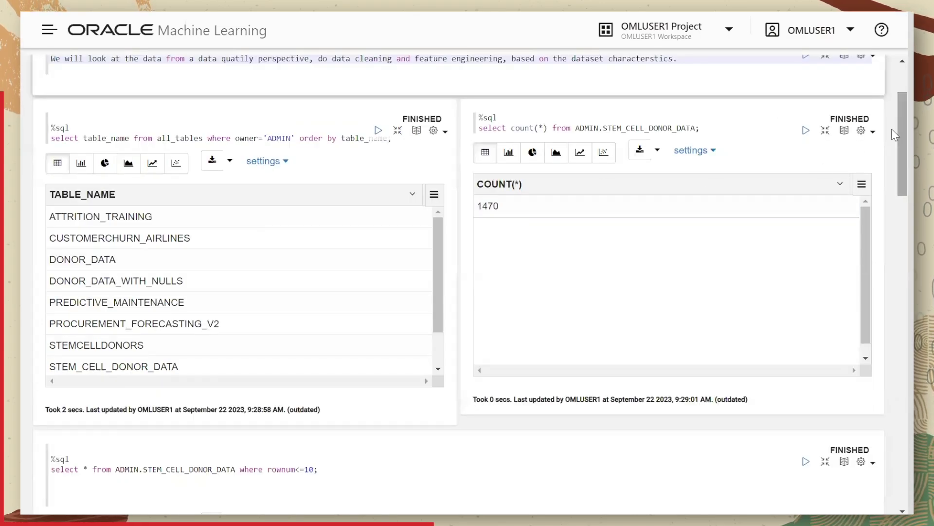
pyautogui.moveTo(892, 129); pyautogui.dragTo(892, 228)
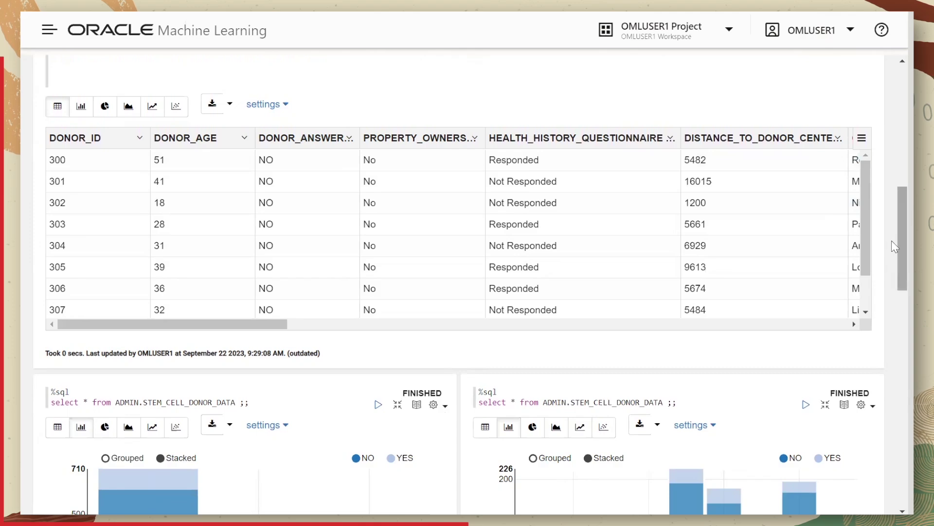
pyautogui.moveTo(893, 241); pyautogui.dragTo(892, 306)
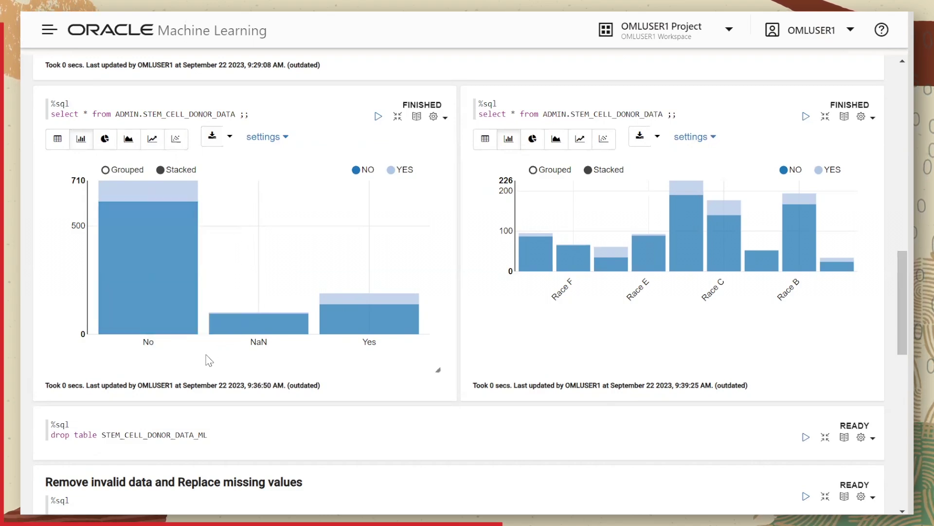
pyautogui.moveTo(240, 329)
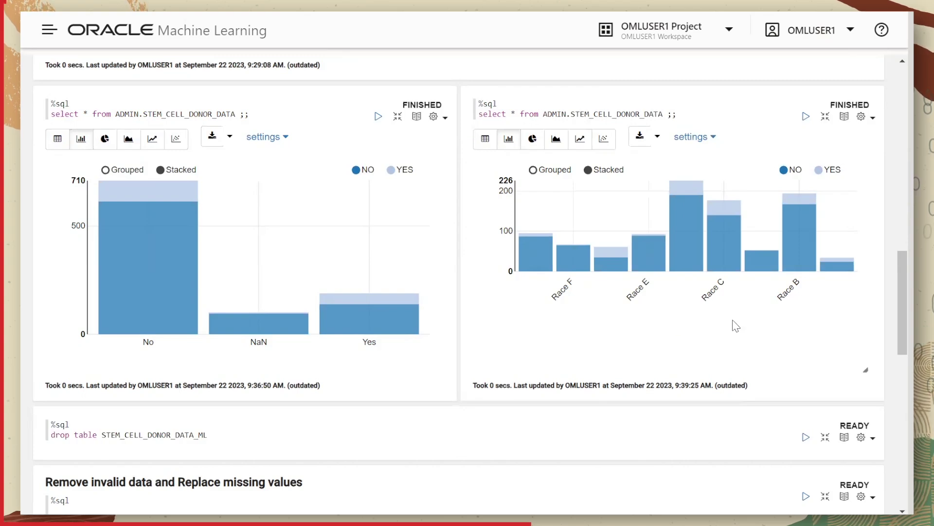
pyautogui.moveTo(837, 268)
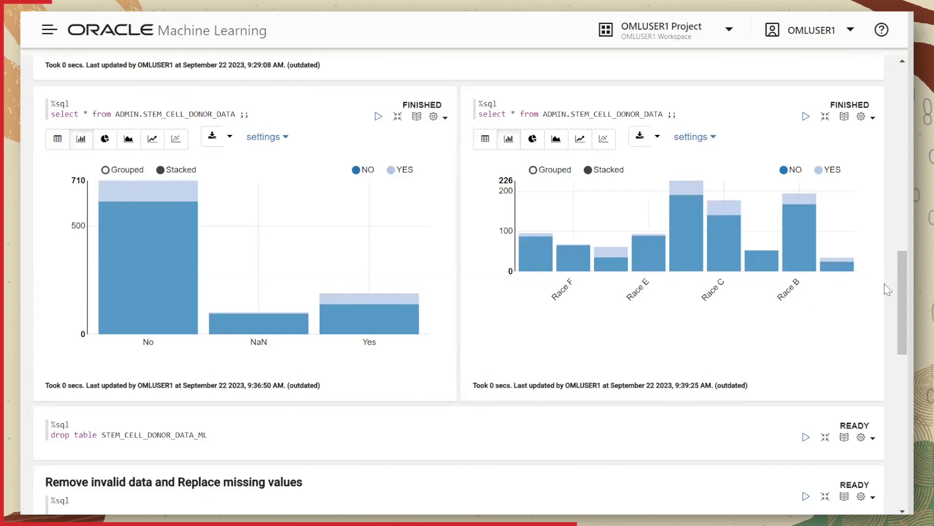
# Review the SQL that creates STEM_CELL_DONOR_DATA_ML with missing values replaced, and the query output of that table
pyautogui.moveTo(892, 282); pyautogui.dragTo(892, 362)
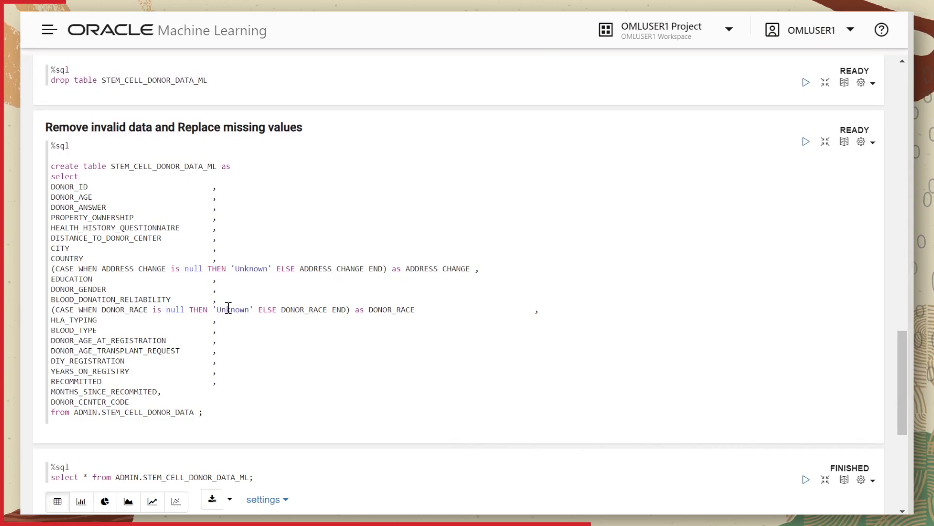
pyautogui.moveTo(892, 340); pyautogui.dragTo(892, 418)
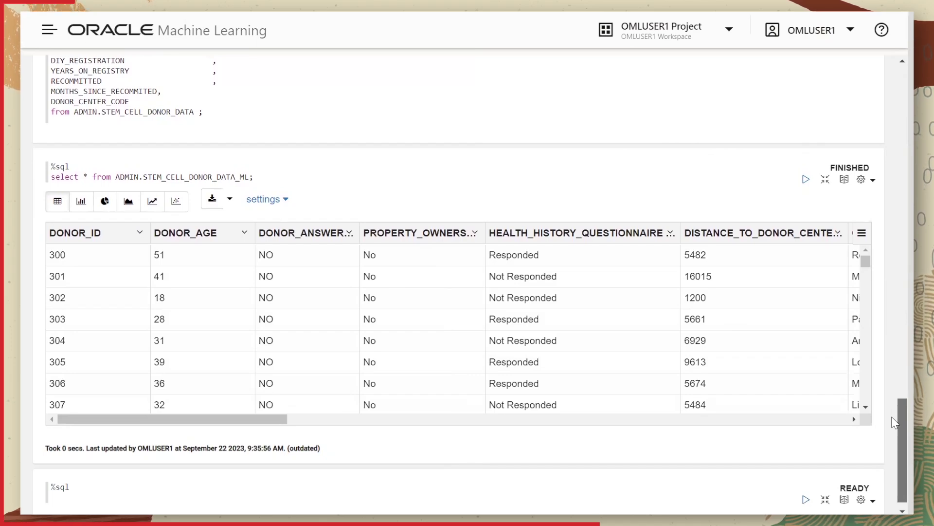
pyautogui.moveTo(891, 416); pyautogui.dragTo(892, 406)
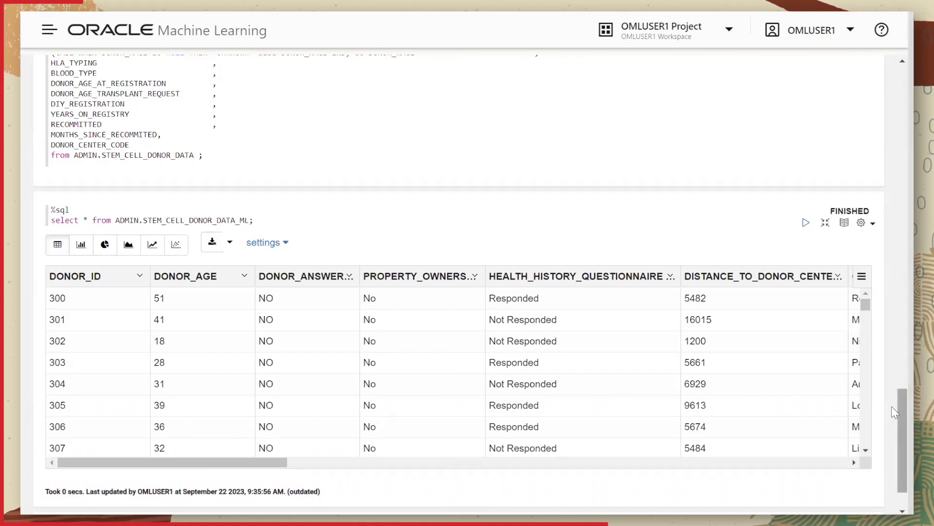
pyautogui.moveTo(891, 406); pyautogui.dragTo(892, 405)
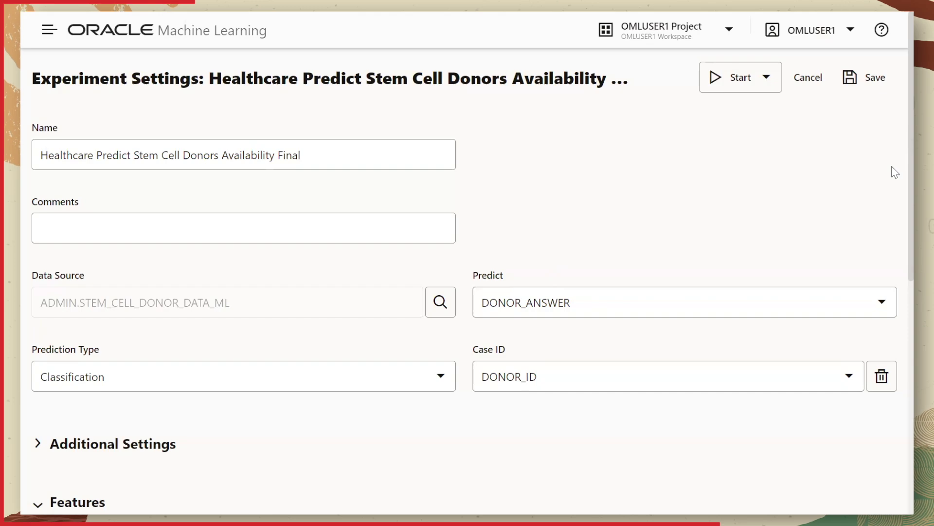
# Expand the experiment's additional settings and review its features, model metric options and selected algorithms
pyautogui.scroll(-5, 894, 175)
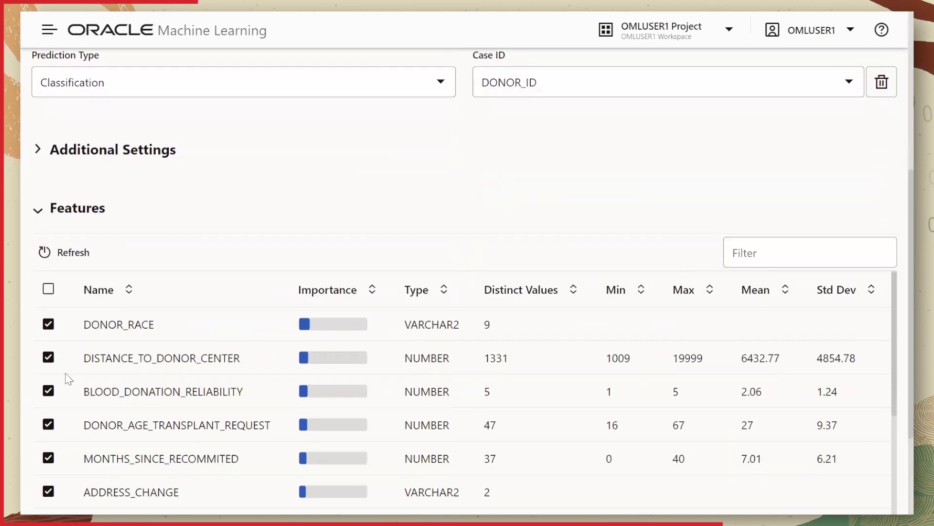
pyautogui.click(35, 161)
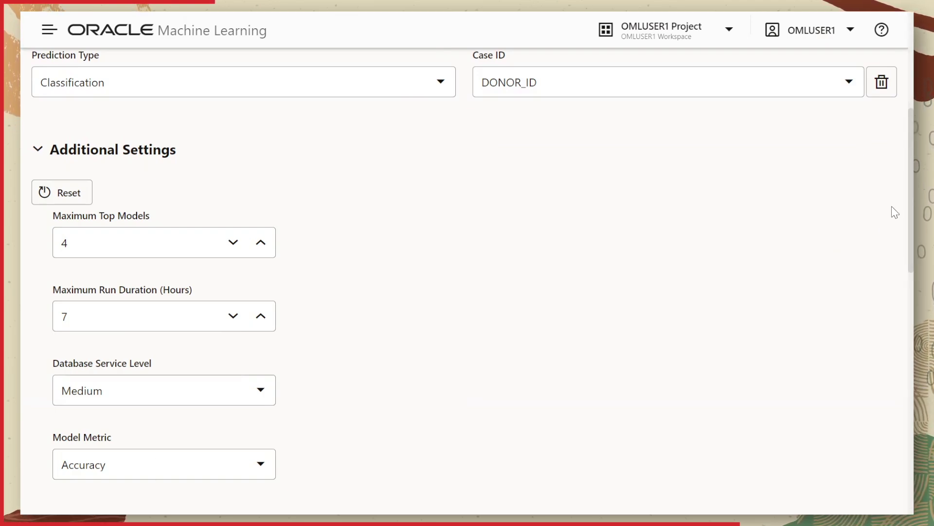
pyautogui.scroll(-2, 891, 206)
pyautogui.scroll(-3, 894, 287)
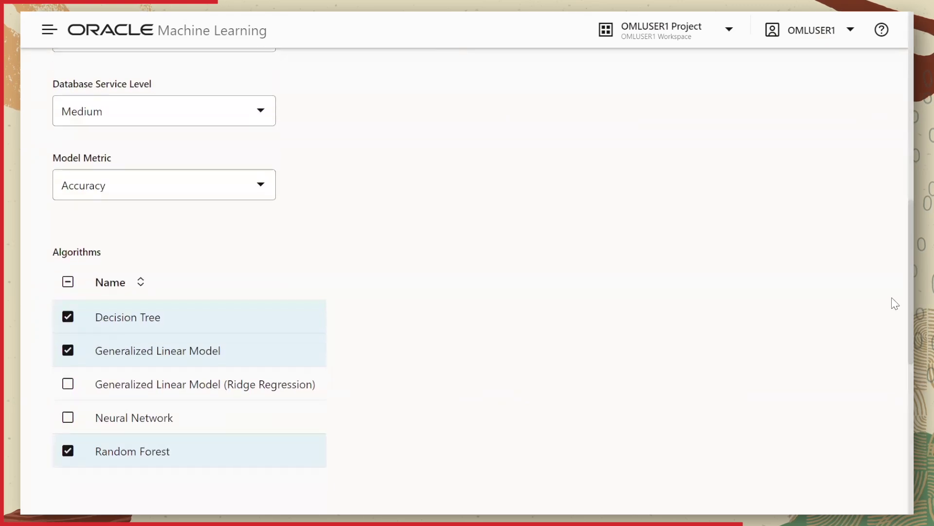
pyautogui.click(258, 195)
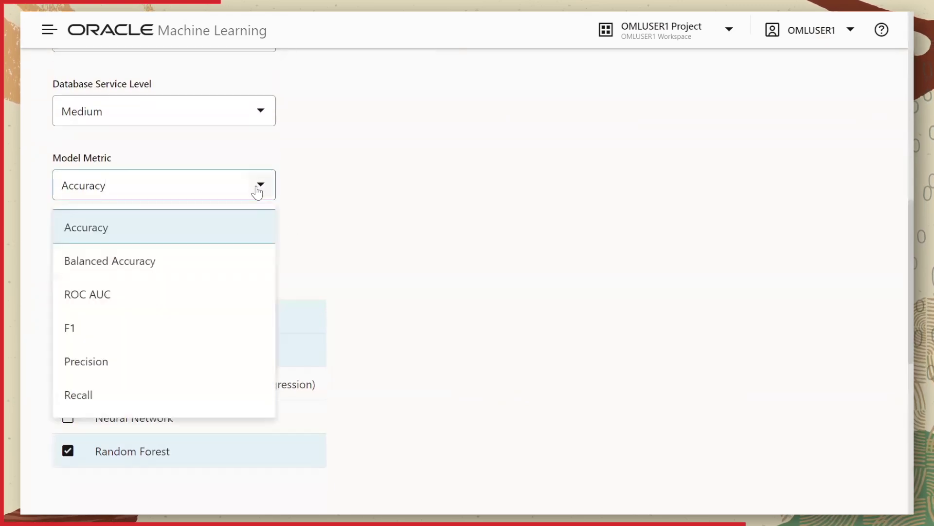
pyautogui.click(258, 192)
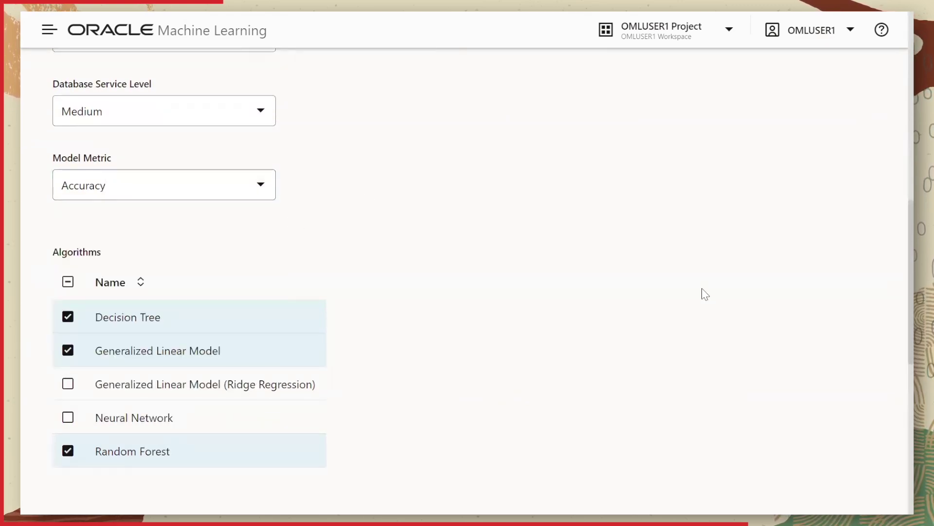
# Review the experiment's algorithm list and the importance and statistics of its features, and leave the settings without saving
pyautogui.scroll(-2, 893, 258)
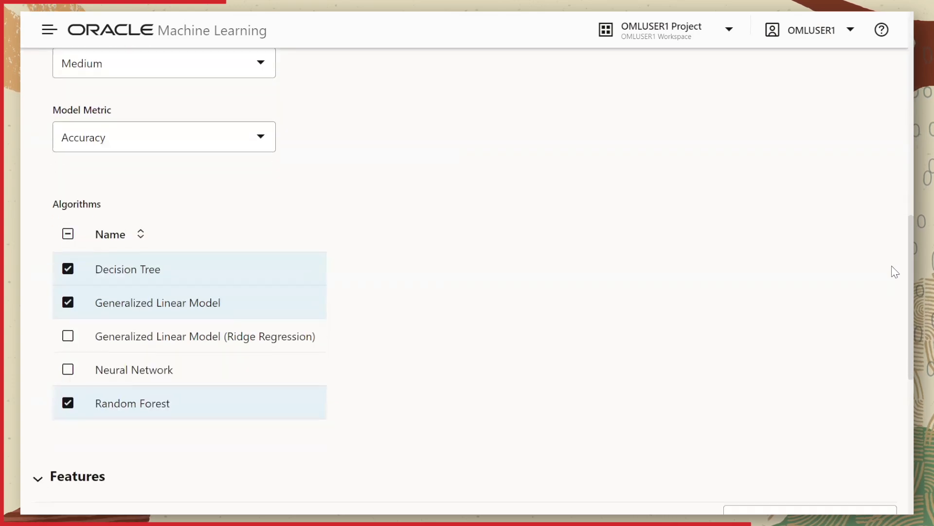
pyautogui.moveTo(892, 285); pyautogui.dragTo(892, 293)
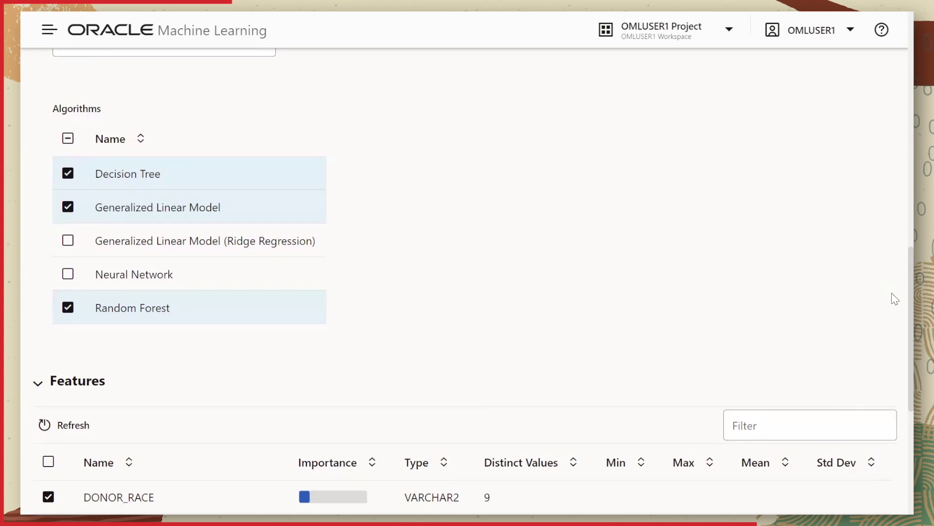
pyautogui.moveTo(175, 198)
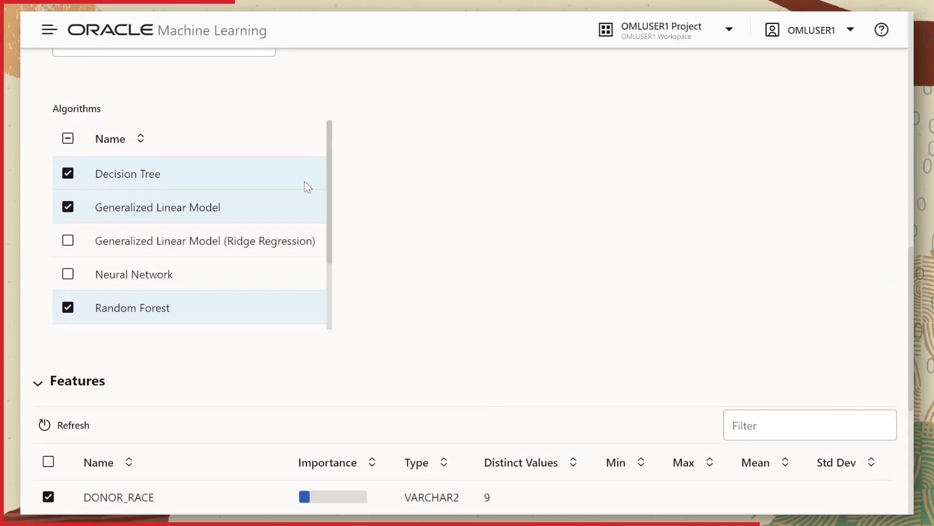
pyautogui.moveTo(329, 172)
pyautogui.mouseDown()
pyautogui.moveTo(328, 259)
pyautogui.moveTo(315, 163)
pyautogui.mouseUp()
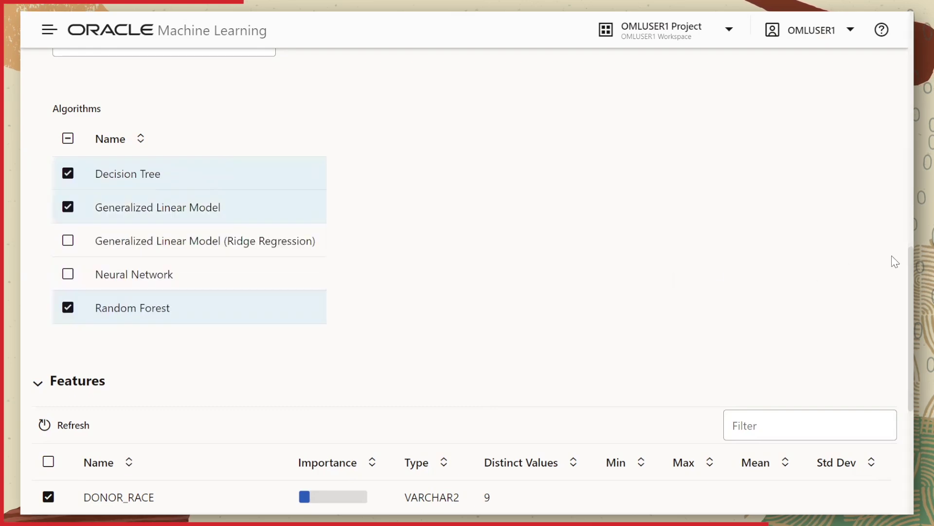
pyautogui.scroll(-6, 895, 272)
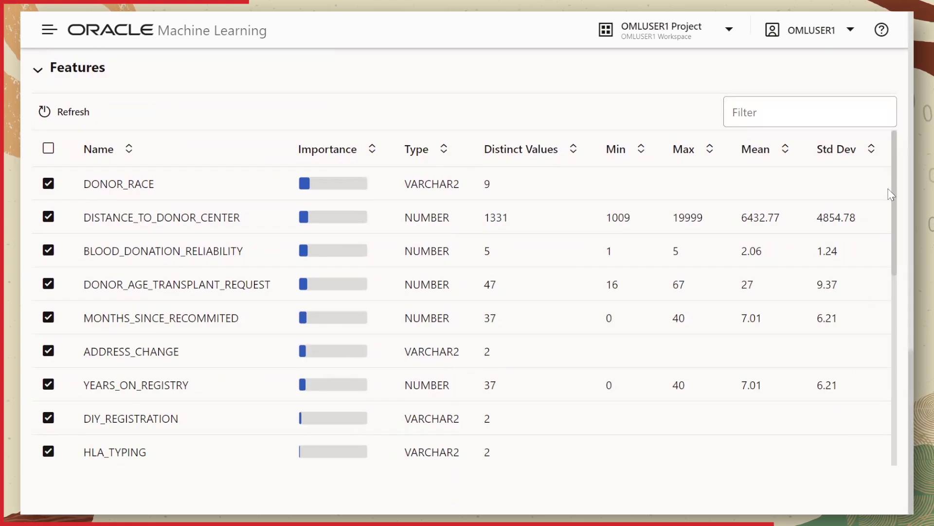
pyautogui.moveTo(891, 188); pyautogui.dragTo(895, 408)
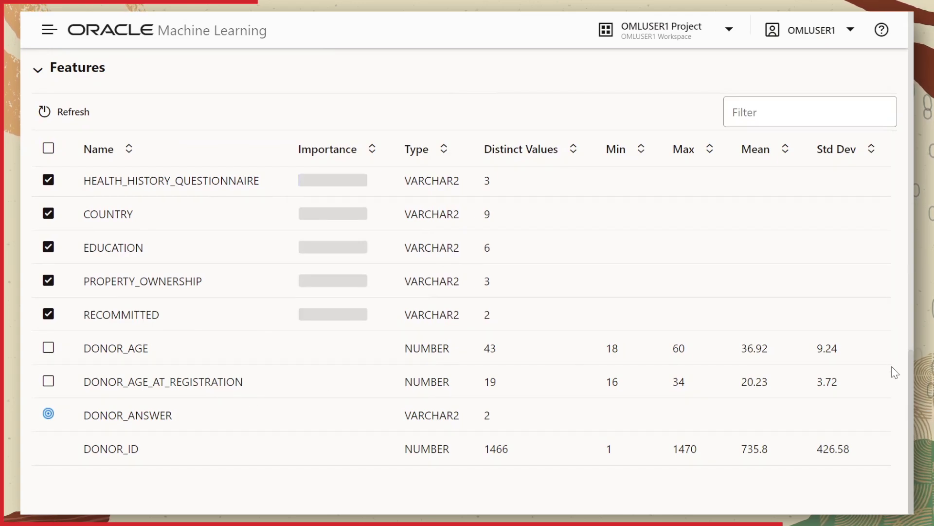
pyautogui.moveTo(893, 375); pyautogui.dragTo(871, 30)
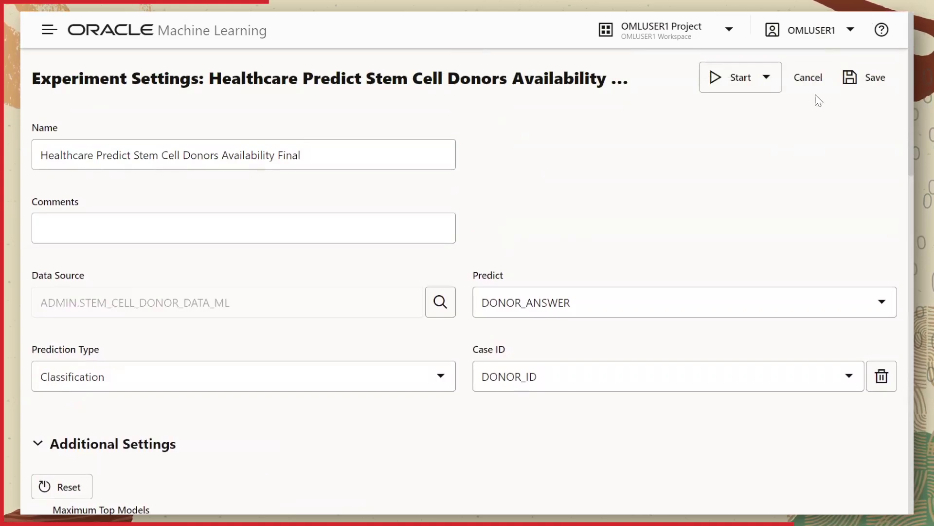
pyautogui.click(821, 79)
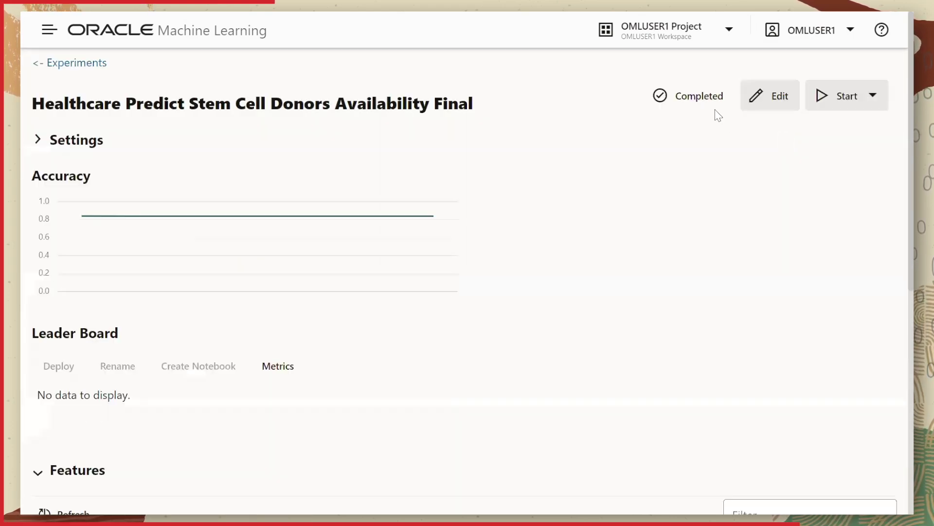
# Show the completed experiment's run stages and review the leader board of models ranked by accuracy
pyautogui.click(703, 99)
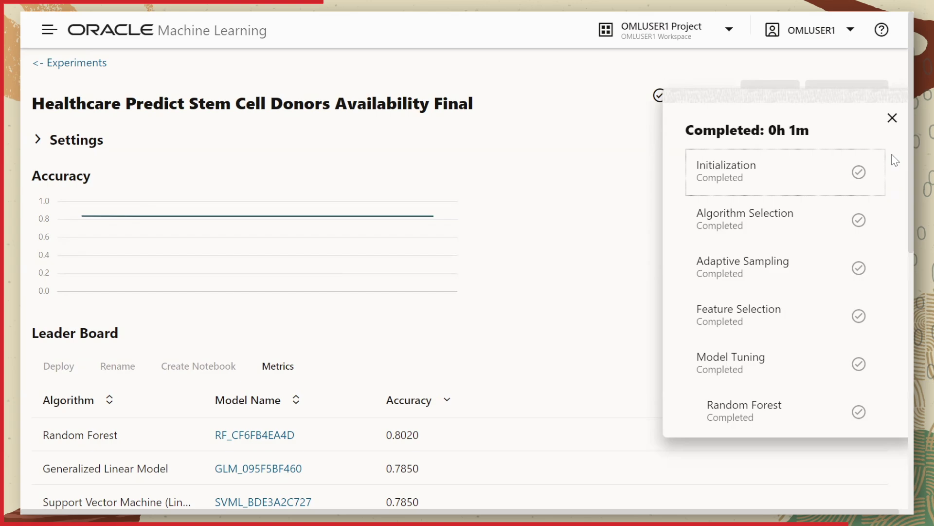
pyautogui.scroll(-2, 894, 182)
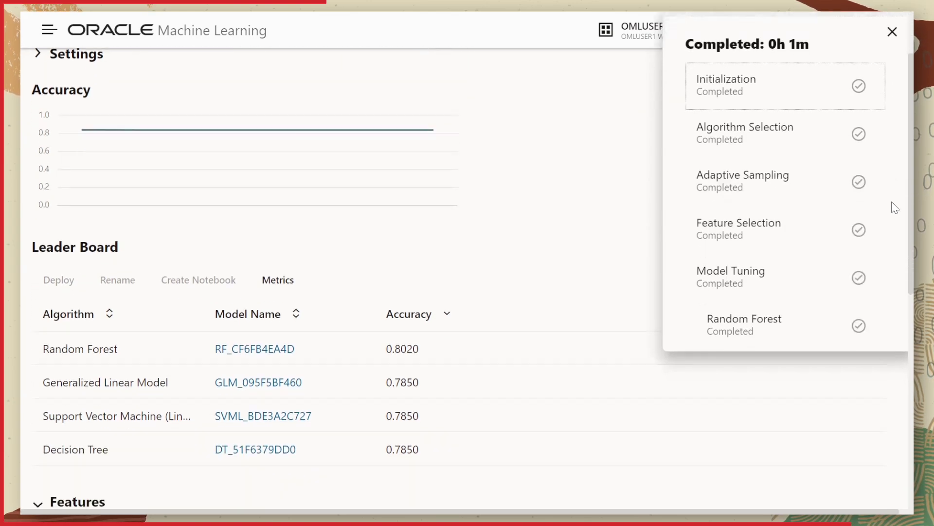
pyautogui.scroll(-1, 894, 214)
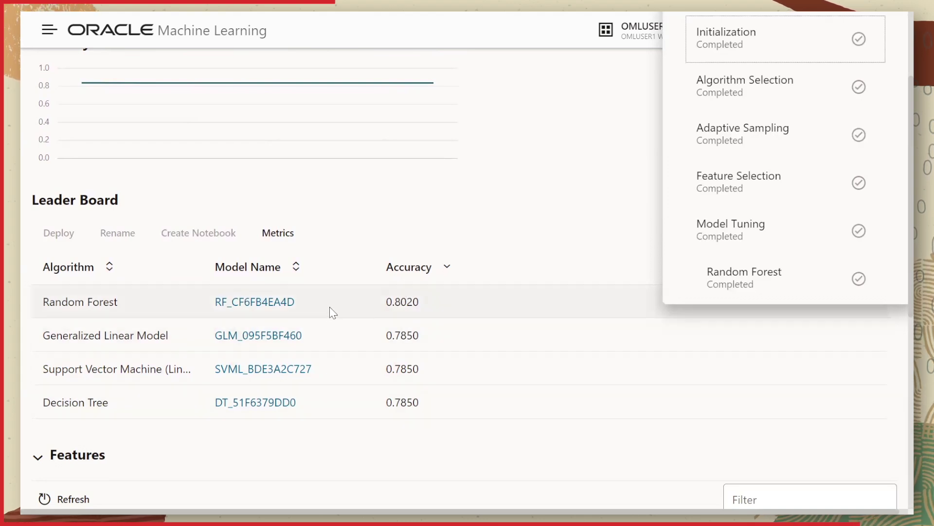
# Inspect the Random Forest model's prediction impacts and confusion matrix, and close its details
pyautogui.click(291, 307)
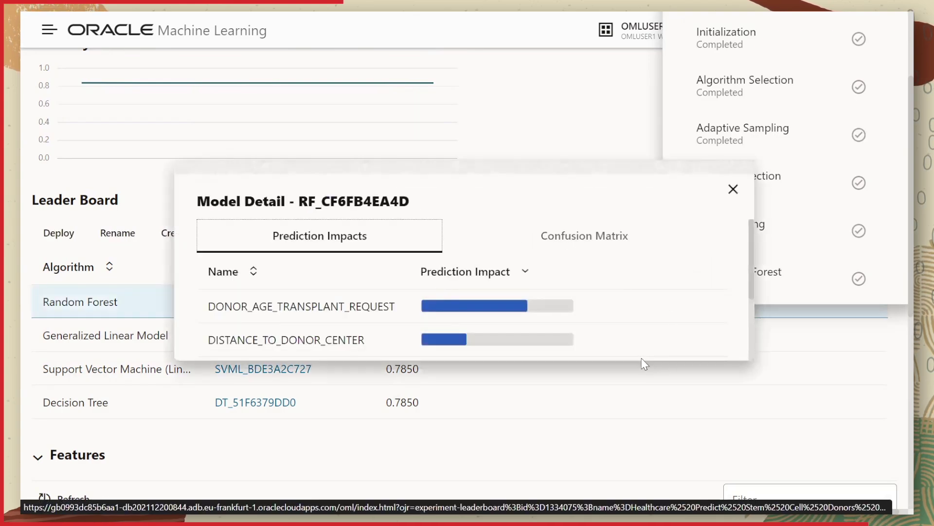
pyautogui.moveTo(642, 358); pyautogui.dragTo(659, 491)
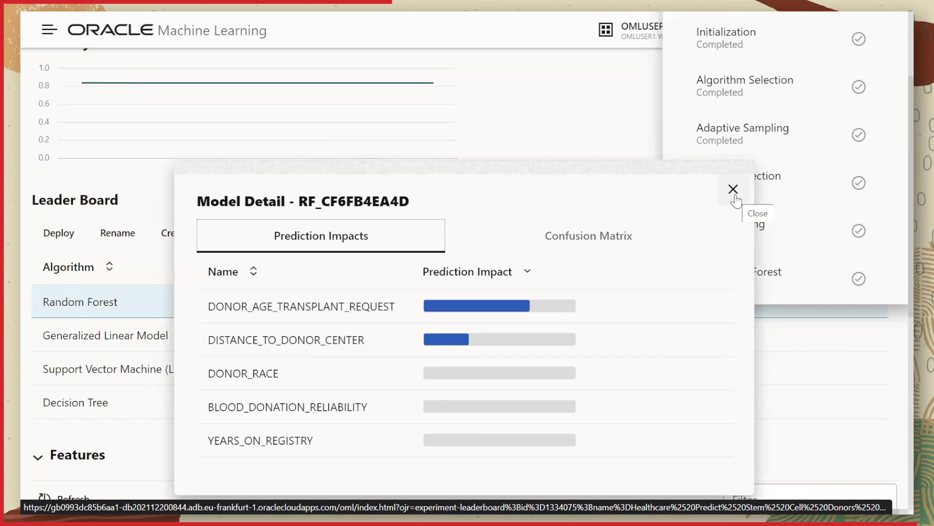
pyautogui.click(611, 238)
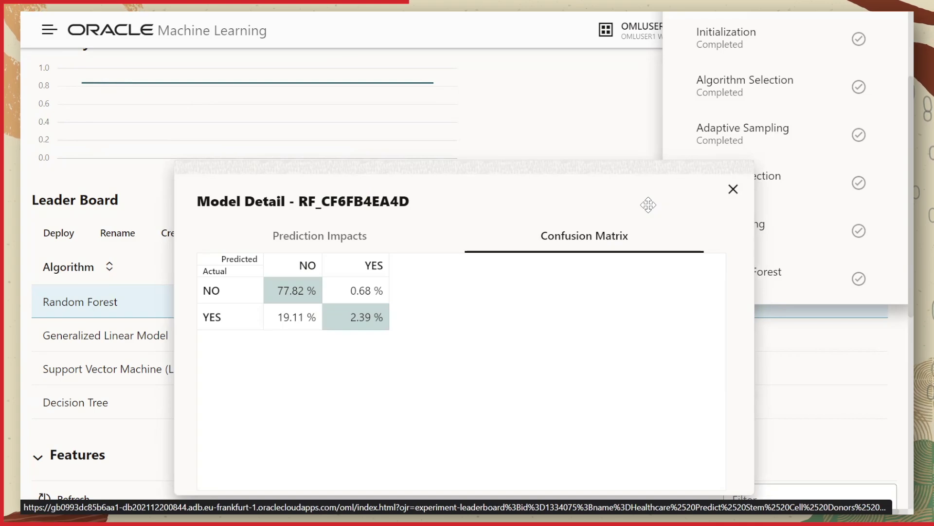
pyautogui.click(733, 189)
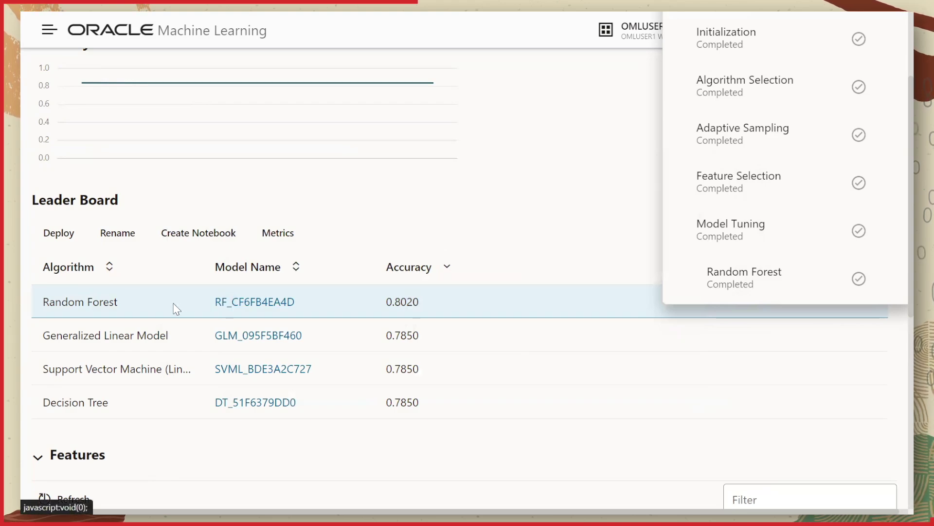
# Fill in a Random Forest model deployment named RF_CF6FB4EA4D_Stem_Cell with Shared enabled, and cancel it
pyautogui.click(58, 236)
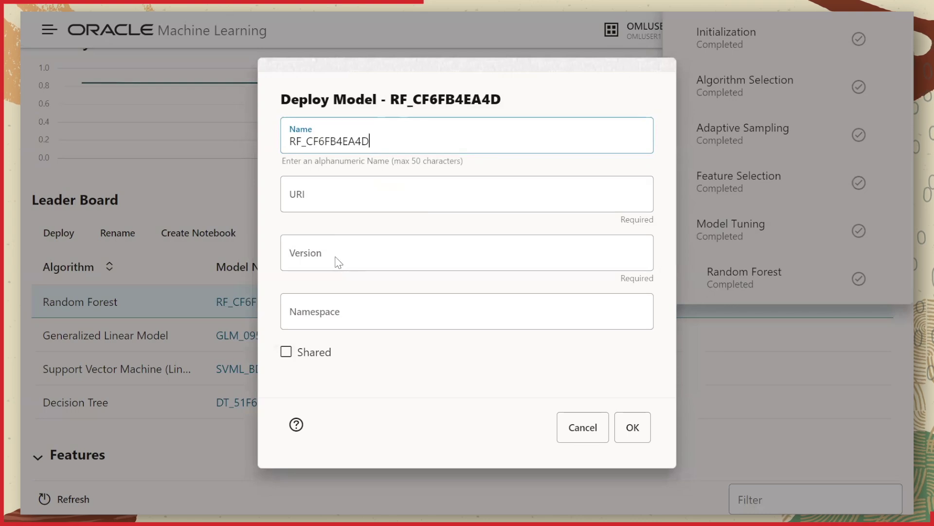
pyautogui.write('_St')
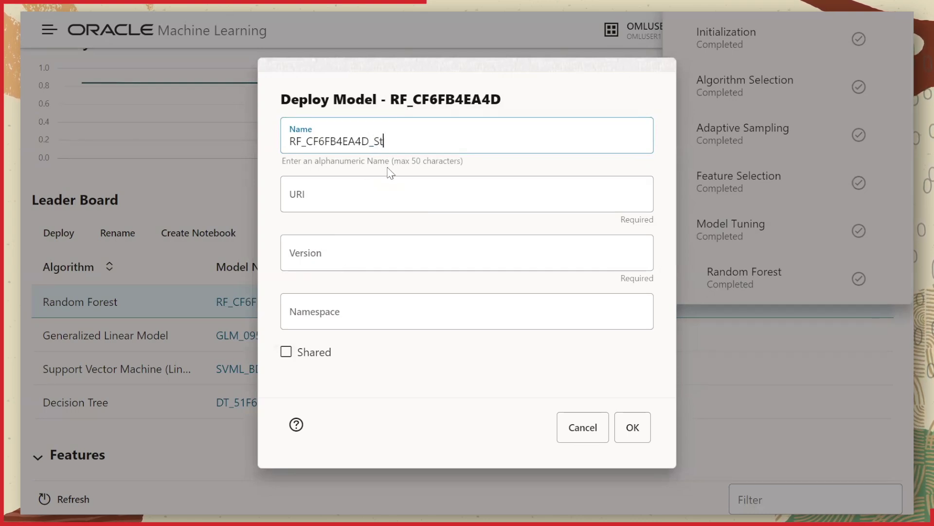
pyautogui.write('em_Cell')
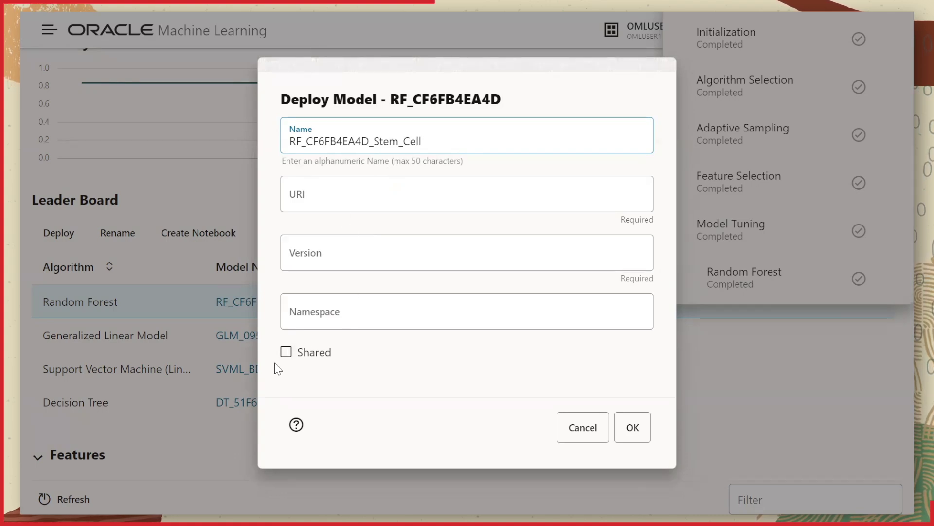
pyautogui.click(287, 352)
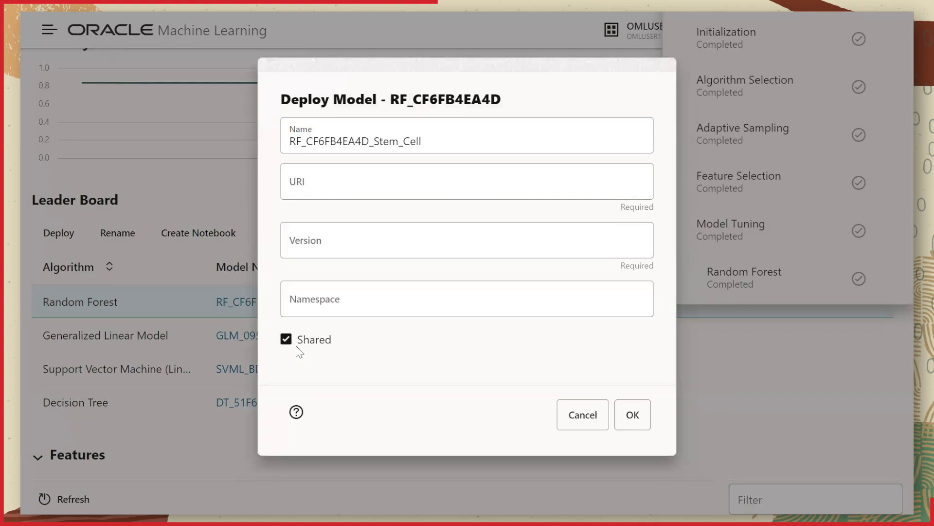
pyautogui.click(571, 413)
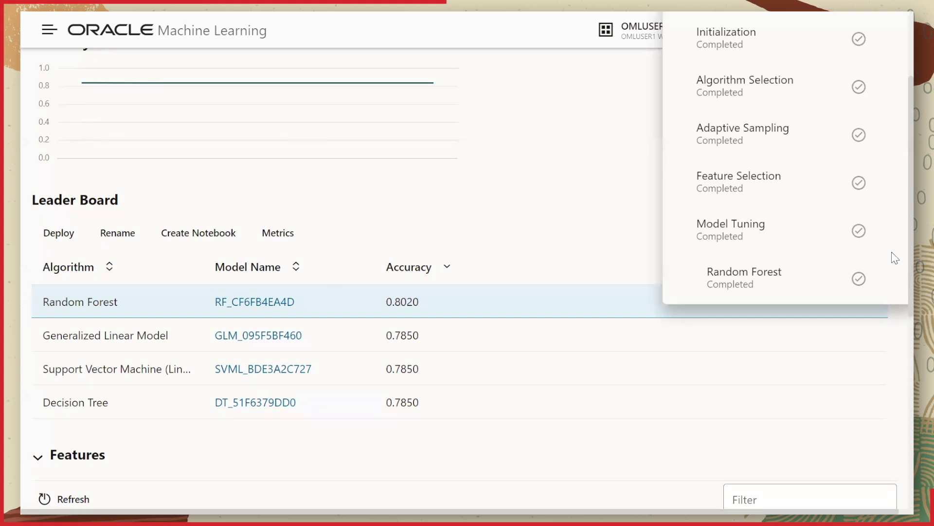
pyautogui.scroll(3, 895, 257)
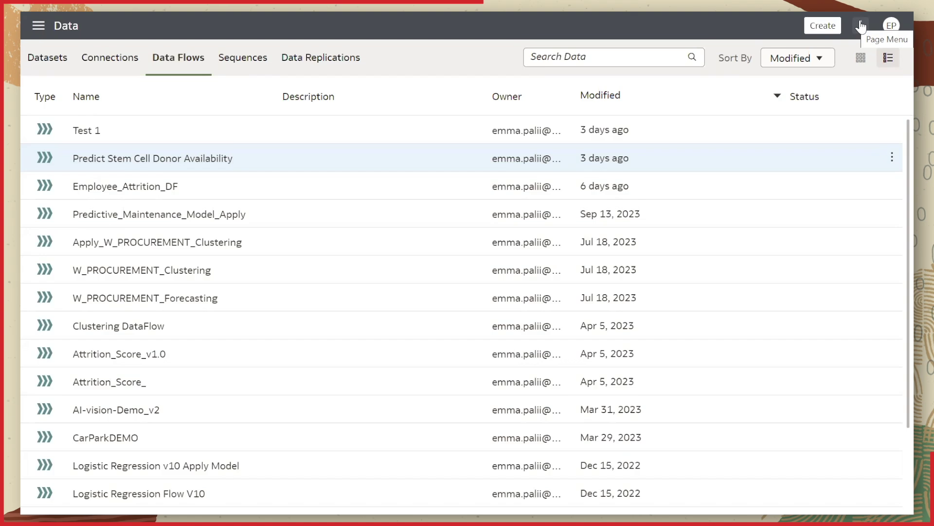
# In Oracle Analytics, view the machine learning models available to register from the FranceADW connection, and close the list without registering any
pyautogui.click(860, 27)
pyautogui.moveTo(835, 115)
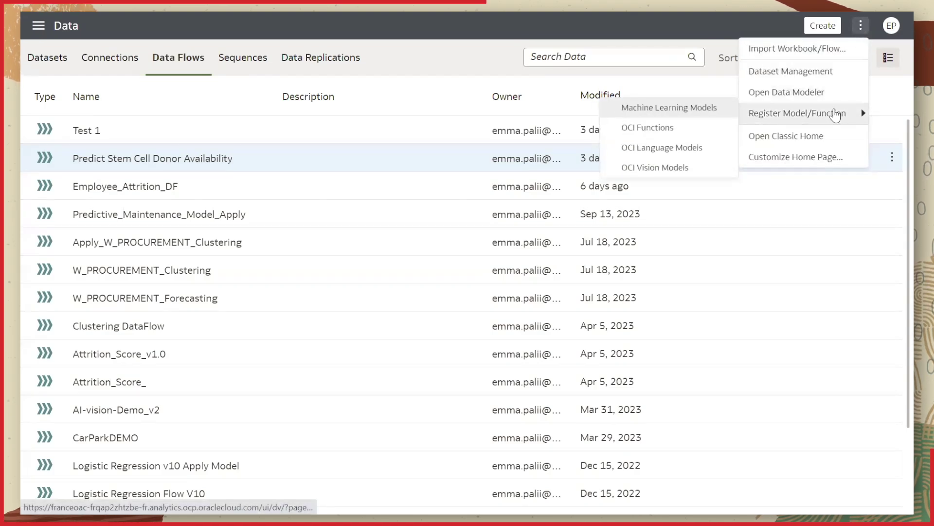
pyautogui.click(688, 109)
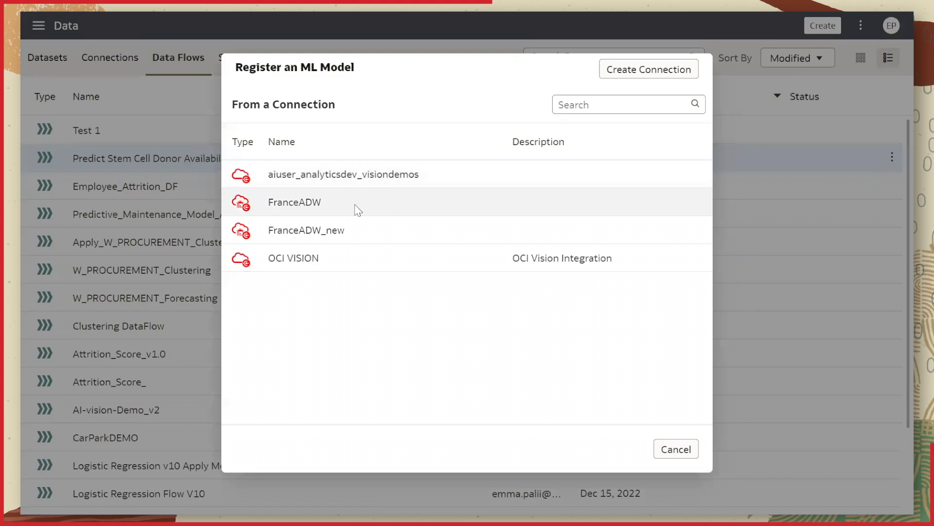
pyautogui.click(358, 210)
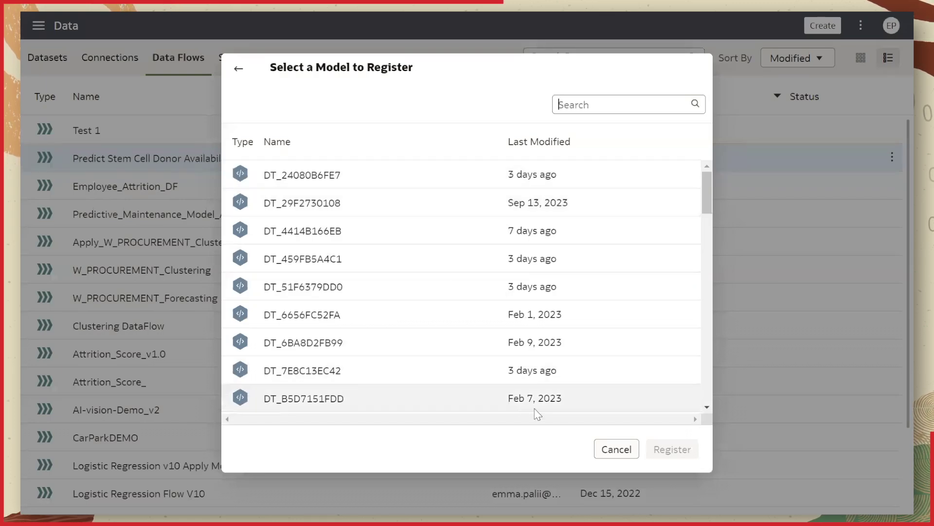
pyautogui.click(599, 450)
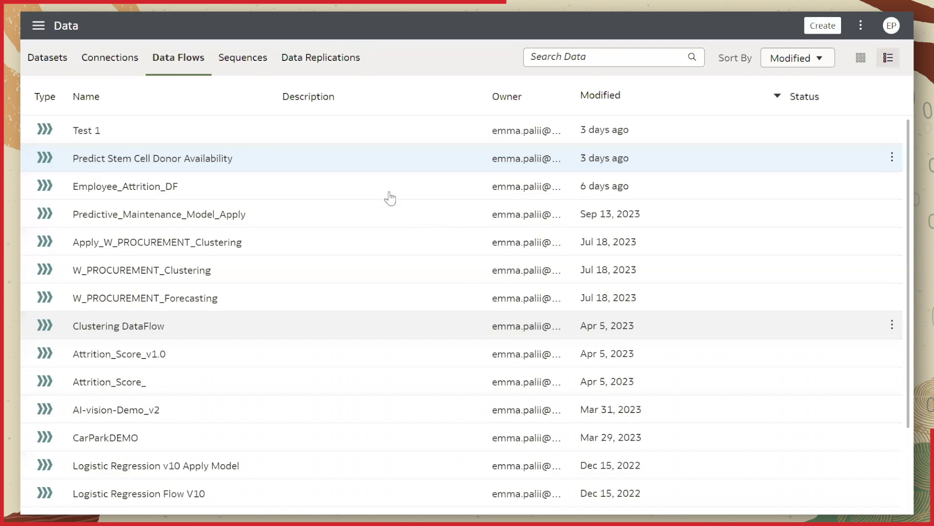
# Open the Predict Stem Cell Donor Availability data flow and review its input dataset, Apply Model and Save Data steps
pyautogui.doubleClick(271, 161)
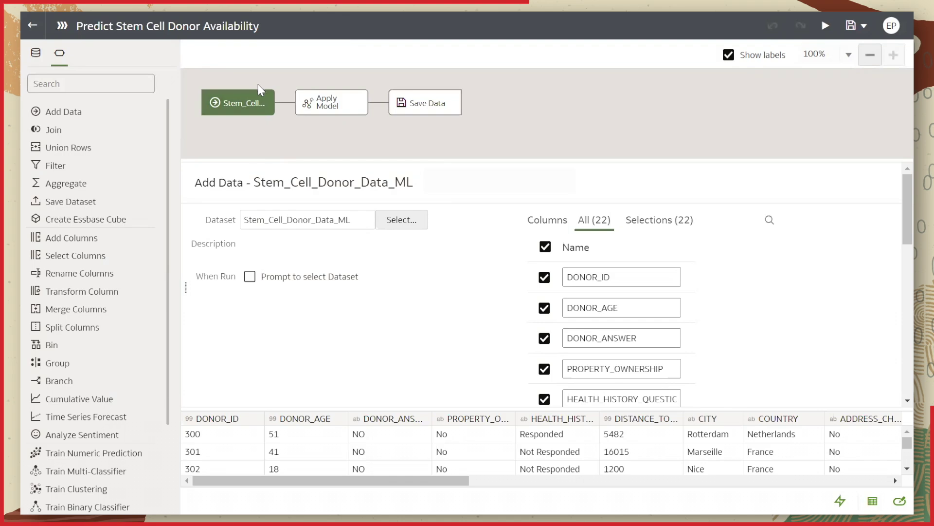
pyautogui.click(324, 107)
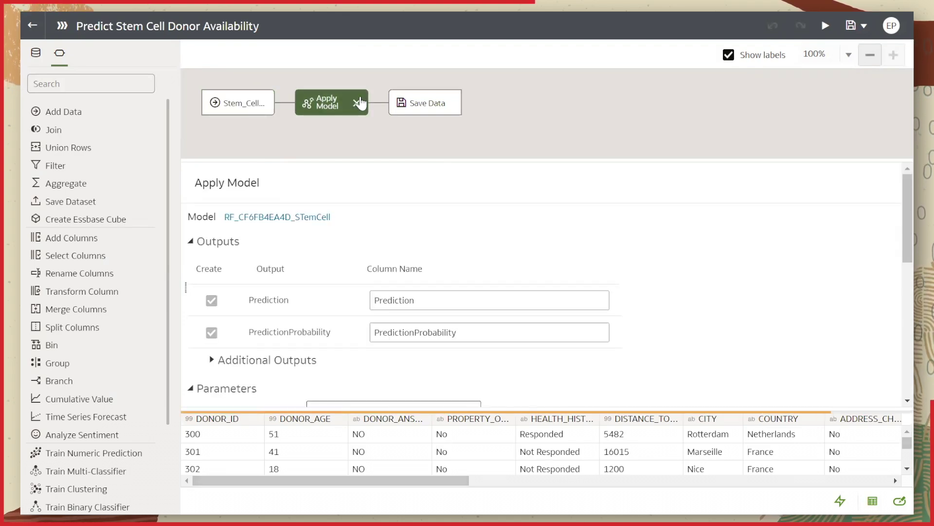
pyautogui.click(417, 97)
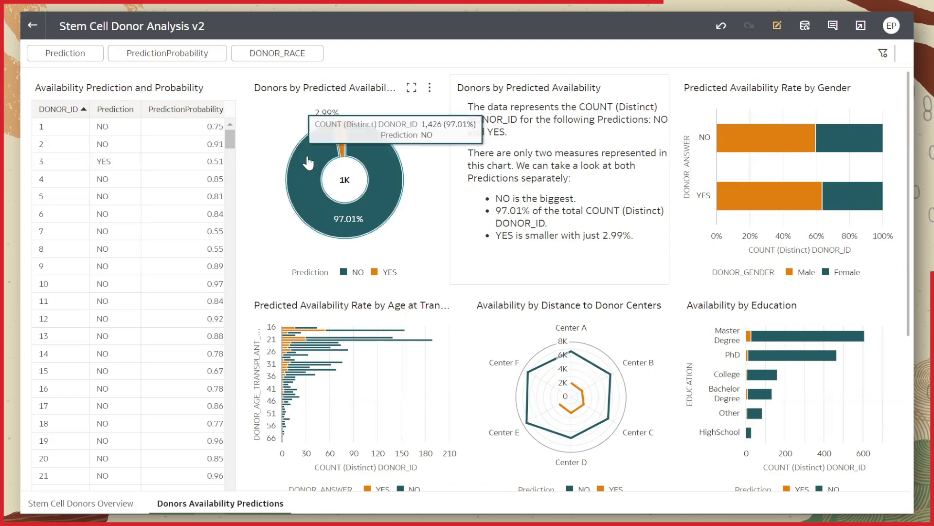
# Examine the Donors Availability Predictions charts for predicted availability overall and by gender, age, distance to donor centers and education
pyautogui.click(340, 145)
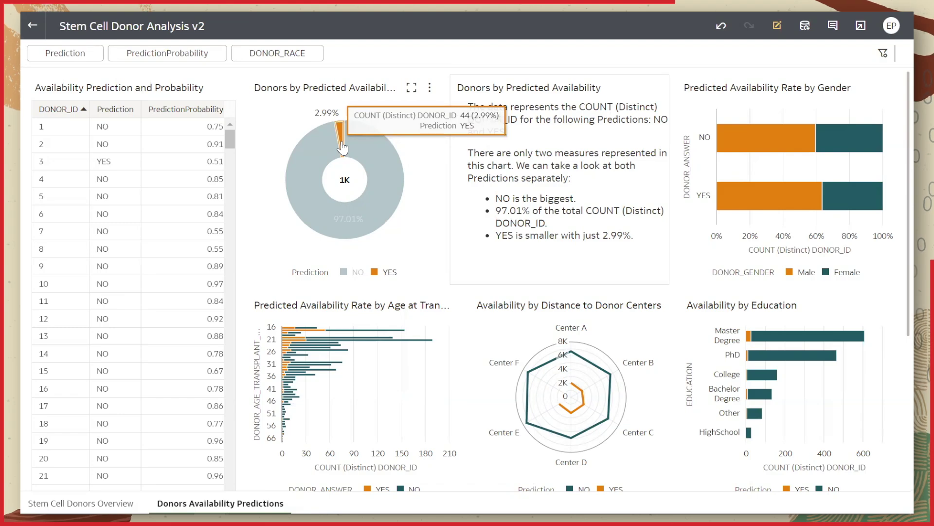
pyautogui.click(342, 146)
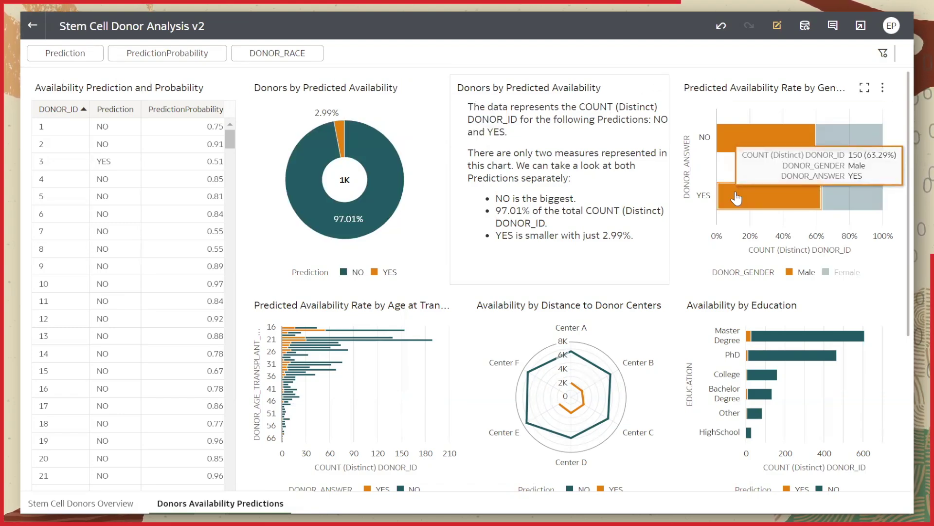
pyautogui.moveTo(858, 197)
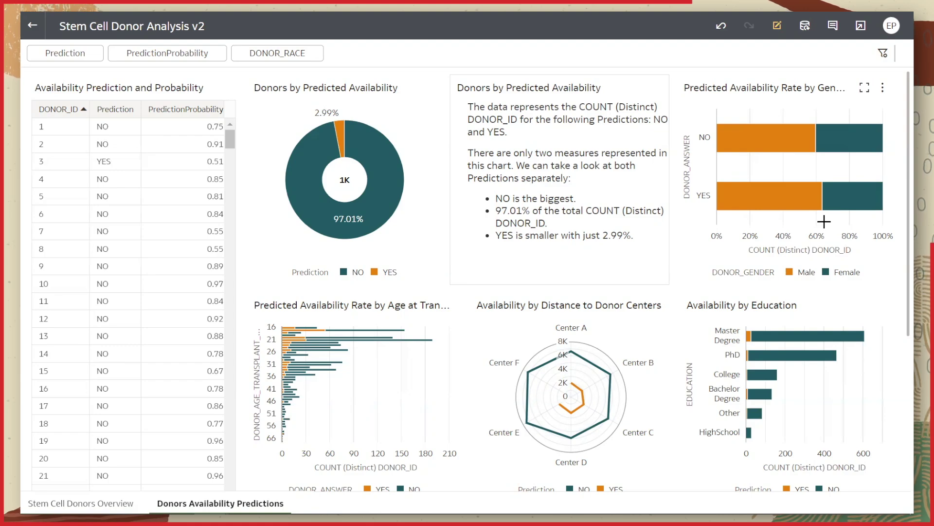
pyautogui.moveTo(790, 201)
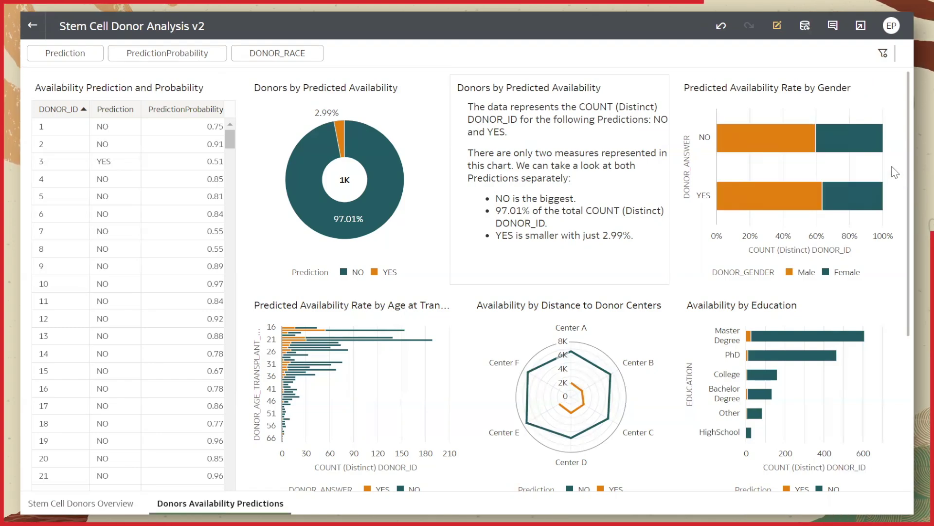
pyautogui.scroll(-2, 895, 174)
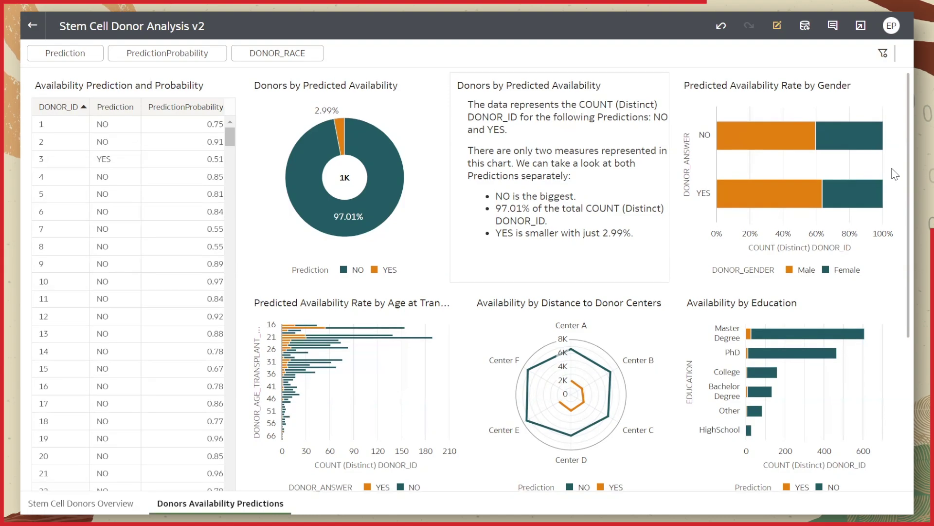
pyautogui.scroll(-2, 895, 176)
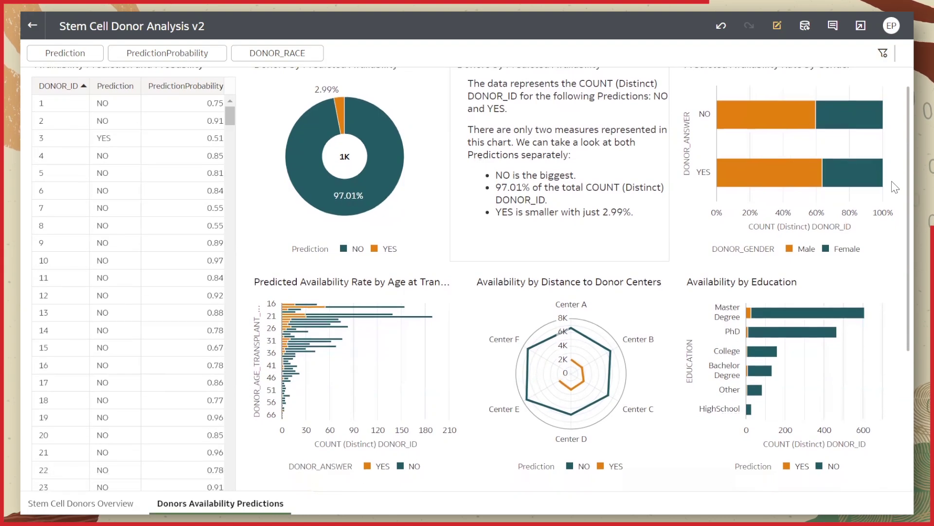
pyautogui.scroll(-5, 895, 190)
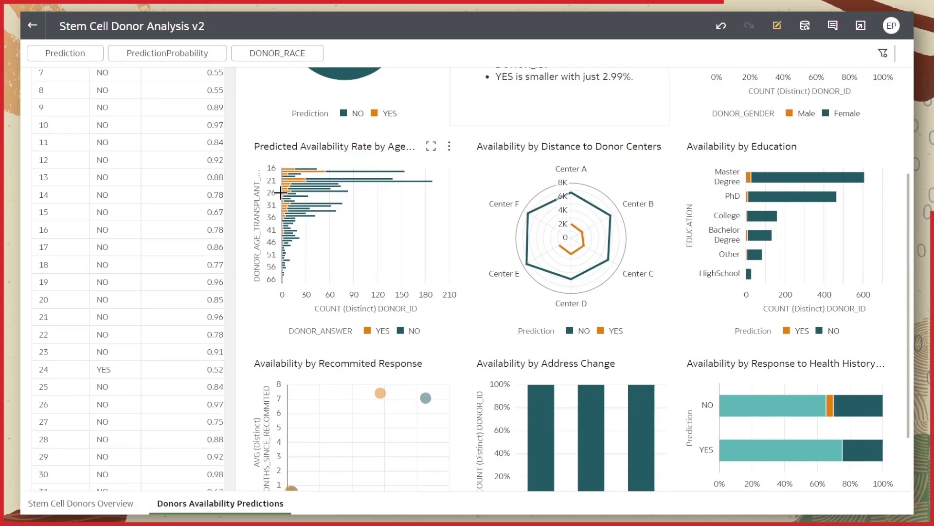
# Compare predicted donor availability across age at transplant, distance to donor centers and education level in the charts
pyautogui.moveTo(282, 219)
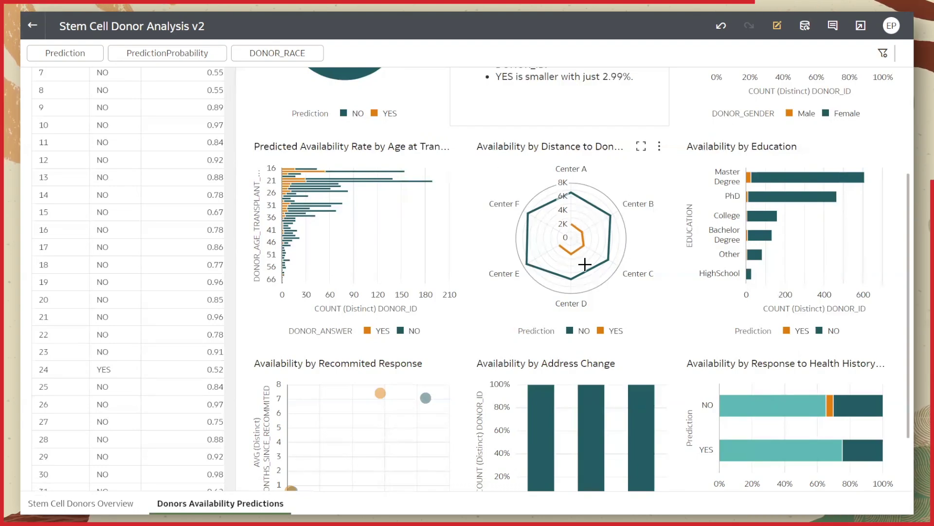
pyautogui.moveTo(584, 250)
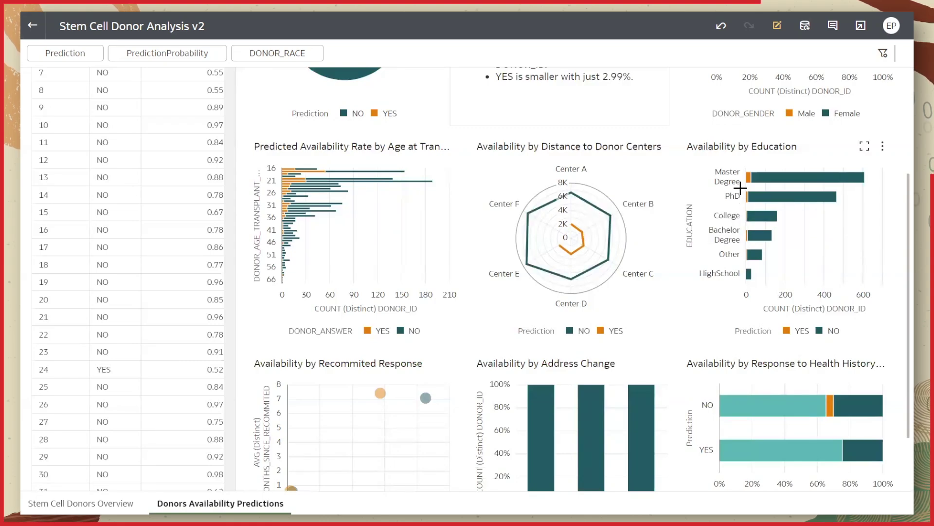
pyautogui.moveTo(748, 184)
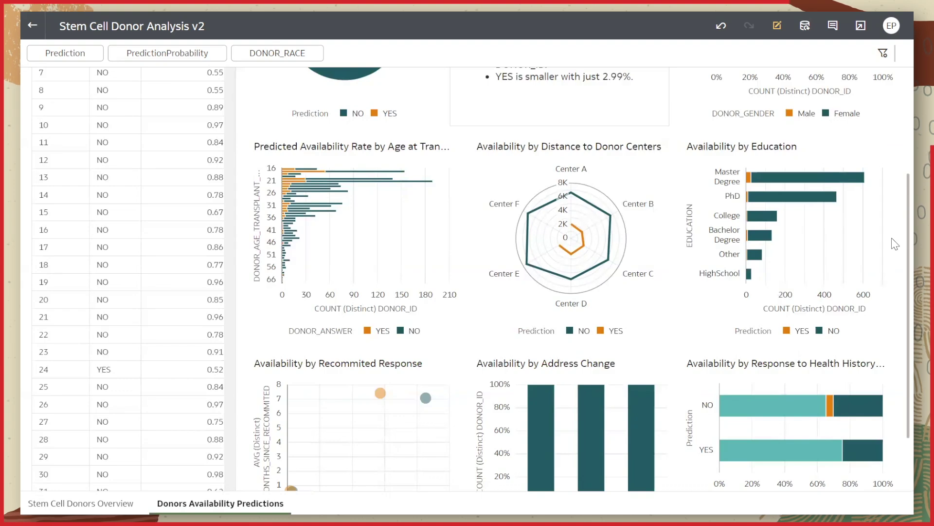
# Filter the Donors Availability Predictions canvas to donors whose Prediction is NO
pyautogui.scroll(3, 896, 238)
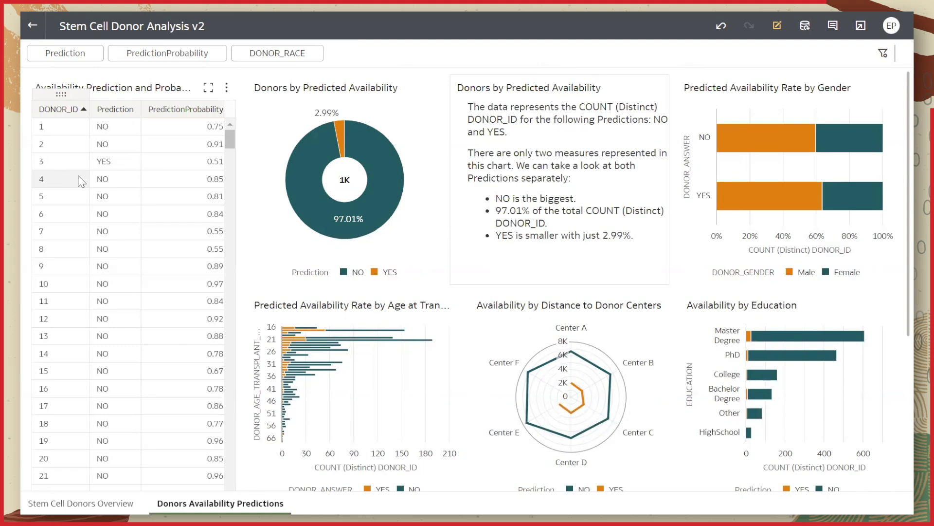
pyautogui.click(54, 57)
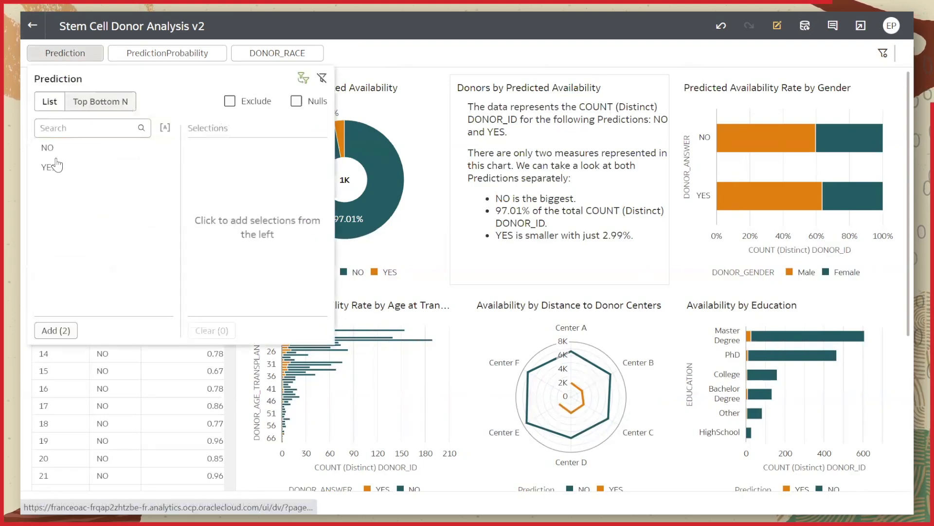
pyautogui.click(48, 147)
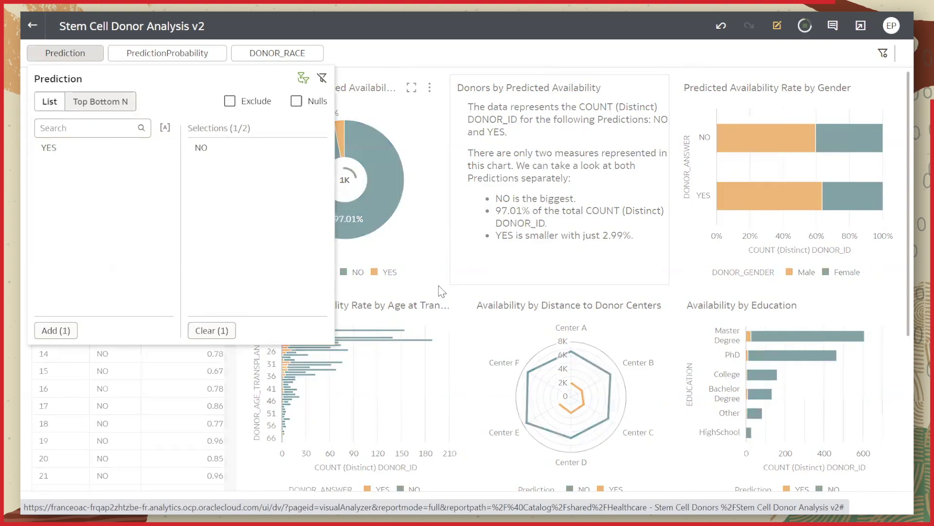
pyautogui.click(451, 293)
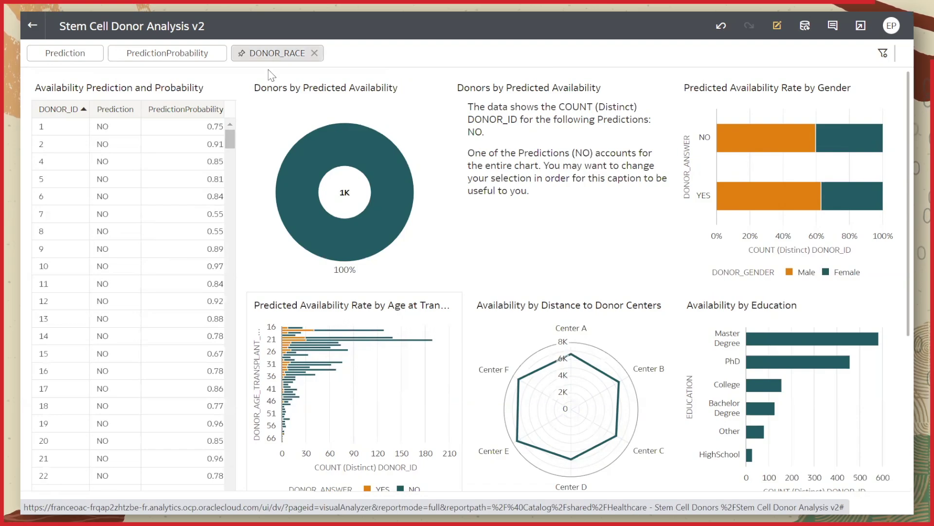
# Filter the predictions further by DONOR_RACE, selecting only Race E
pyautogui.click(275, 54)
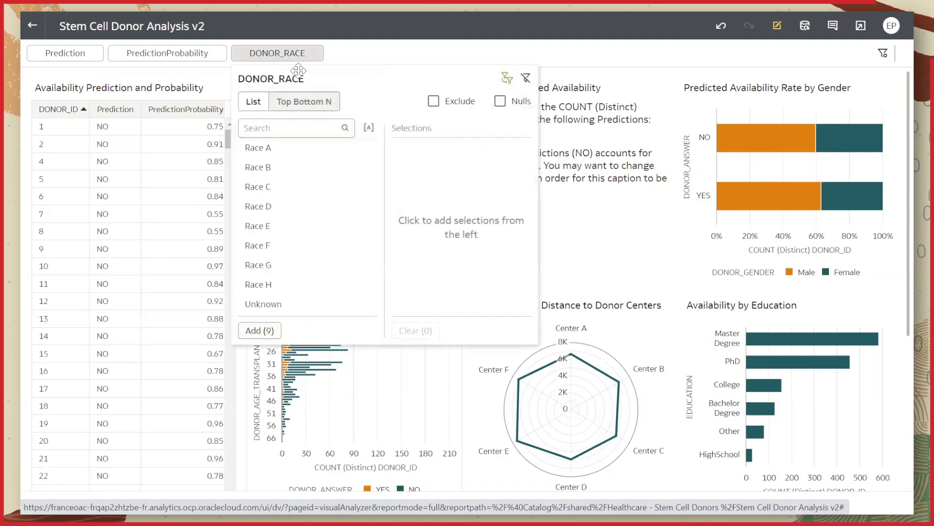
pyautogui.click(270, 228)
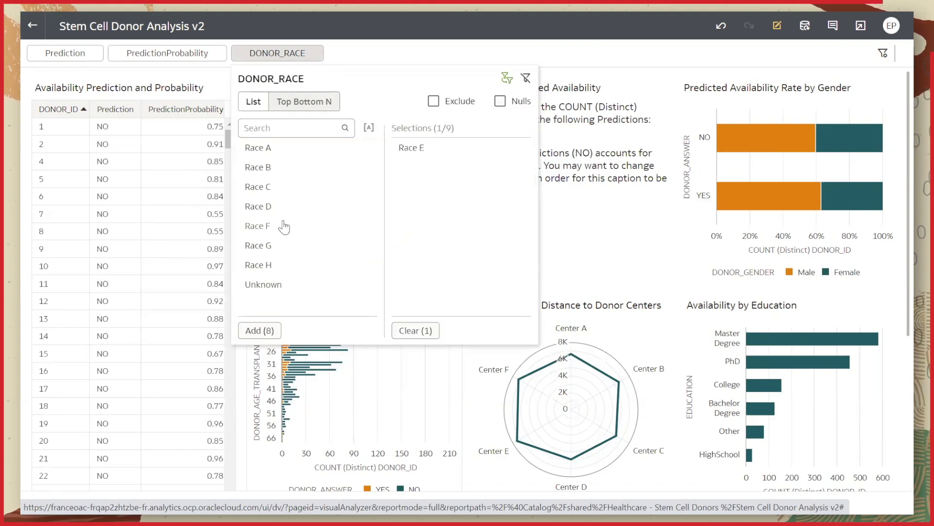
pyautogui.click(646, 76)
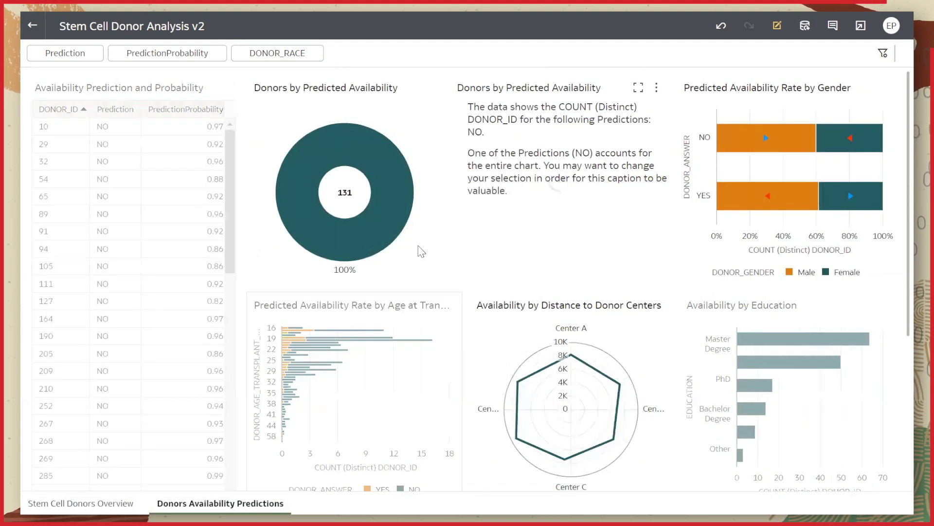